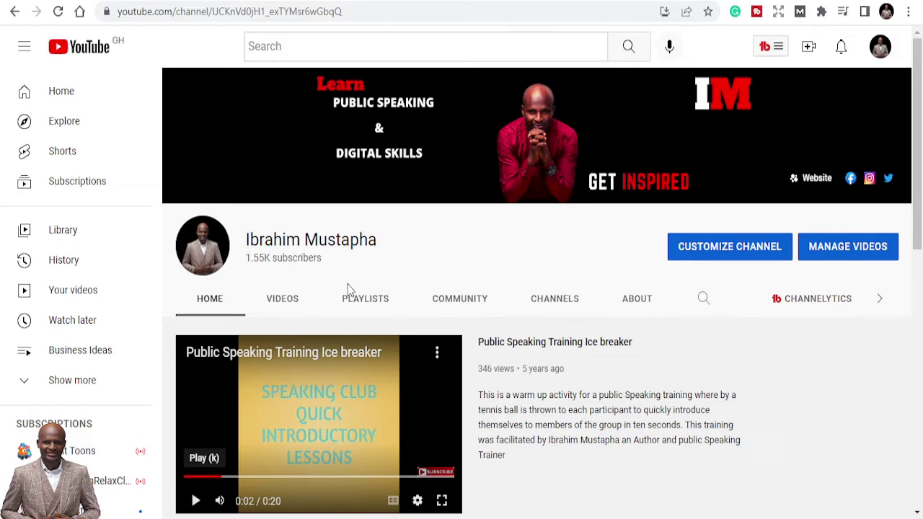
scroll(537, 389, "down", 1)
scroll(527, 369, "up", 1)
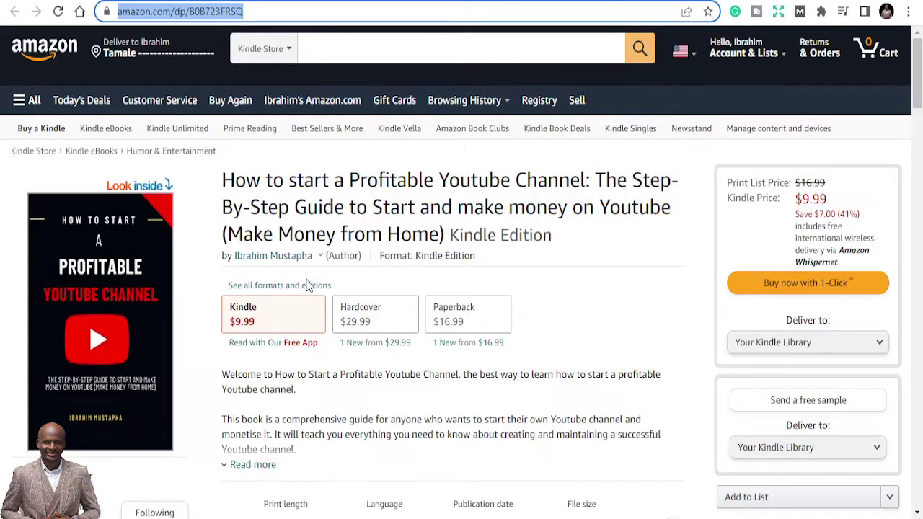
- Examine the Amazon Kindle listing of "How to start a Profitable Youtube Channel" and select its web address
scroll(354, 371, "down", 6)
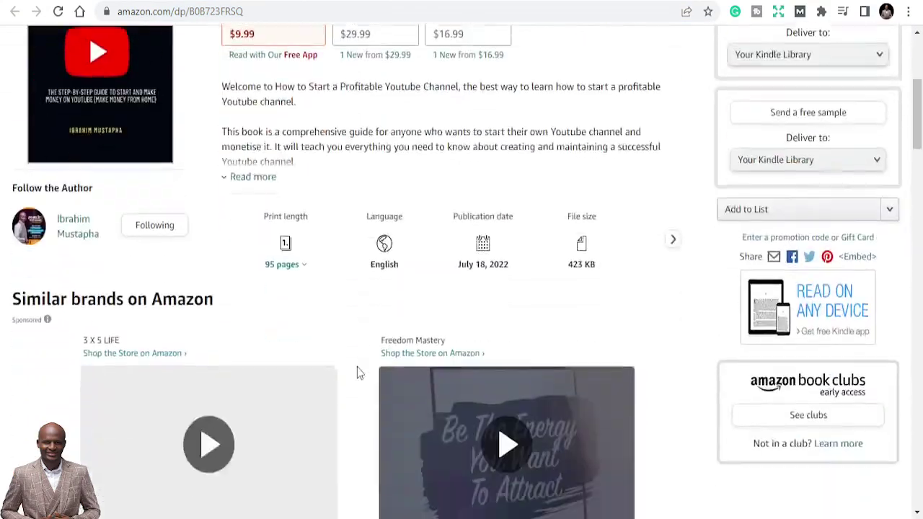
scroll(368, 367, "up", 3)
scroll(372, 367, "up", 3)
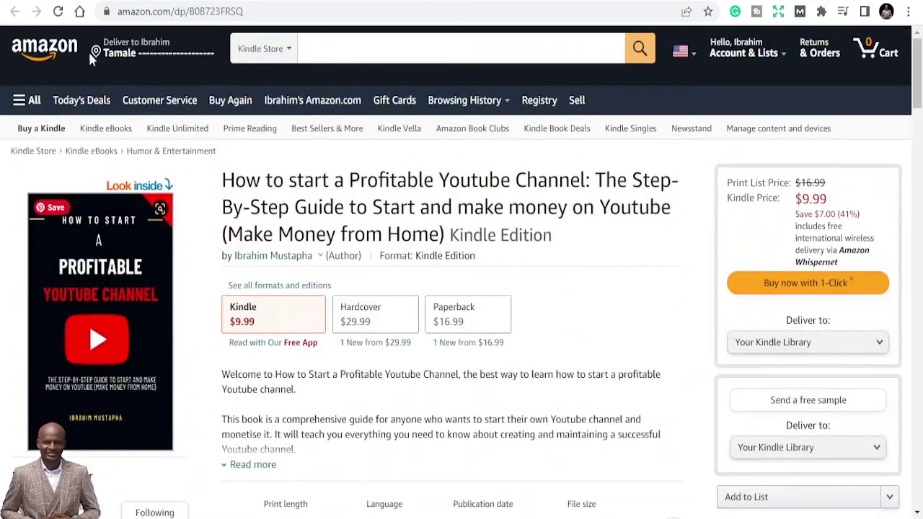
scroll(457, 367, "down", 10)
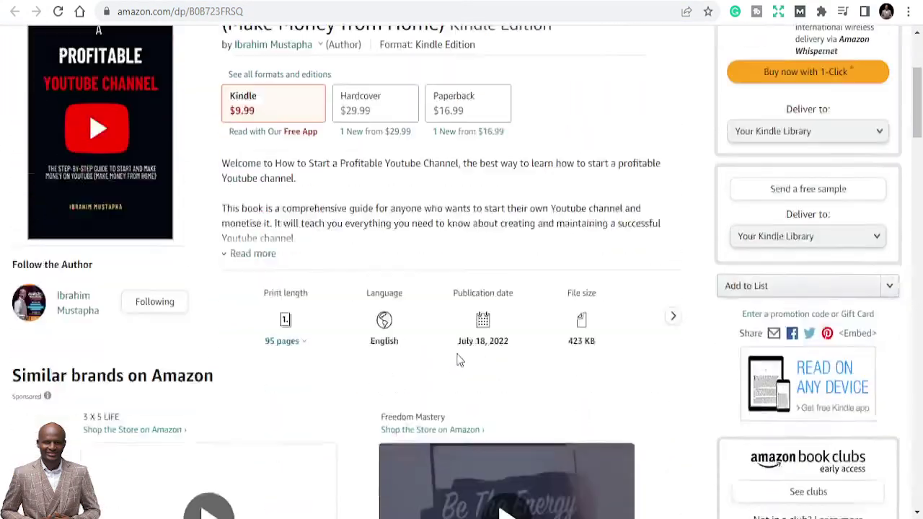
scroll(659, 410, "up", 10)
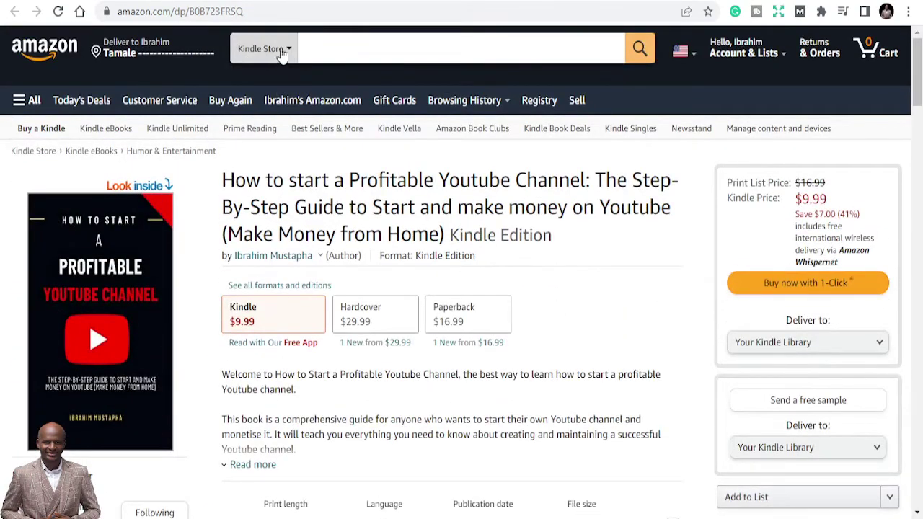
left_click(217, 11)
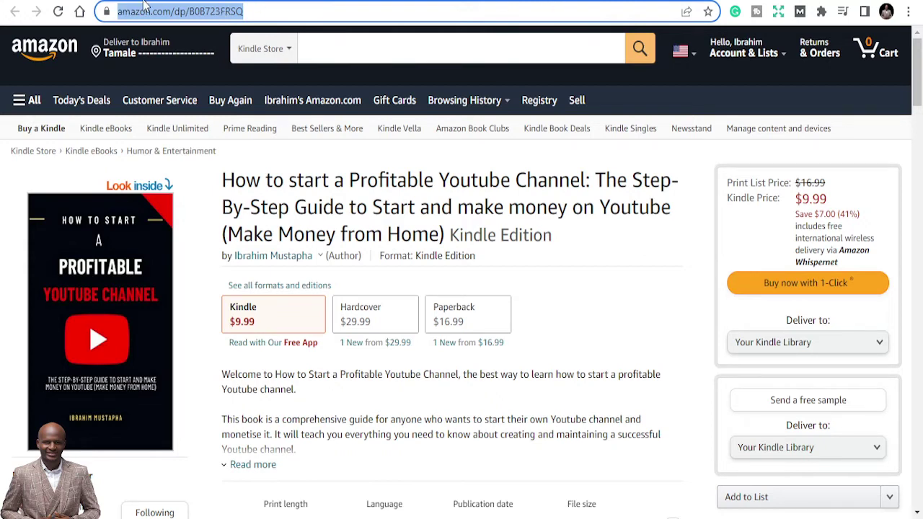
- Switch to Canva and look over the home page's recent designs and suggested formats, including Pinterest Pin (1000 × 1500)
key("ctrl+Tab")
scroll(398, 231, "down", 4)
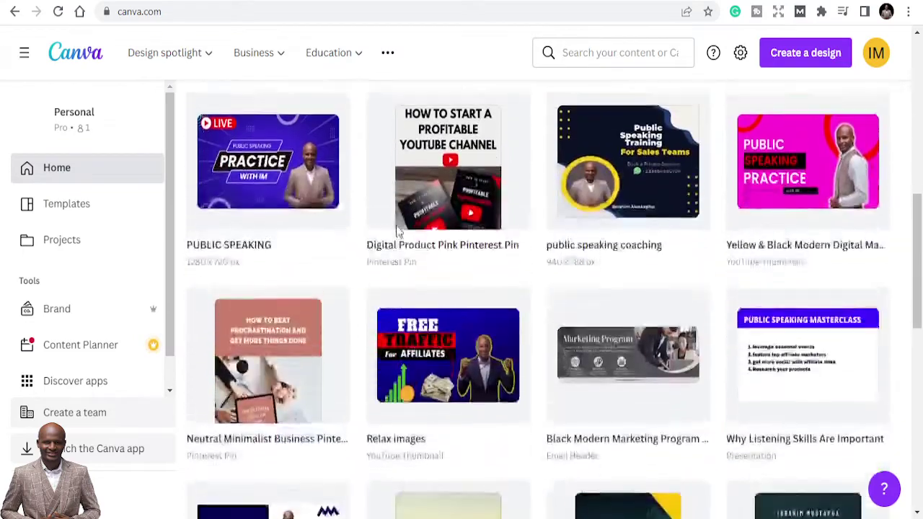
scroll(396, 231, "up", 5)
scroll(396, 230, "up", 3)
scroll(398, 230, "down", 2)
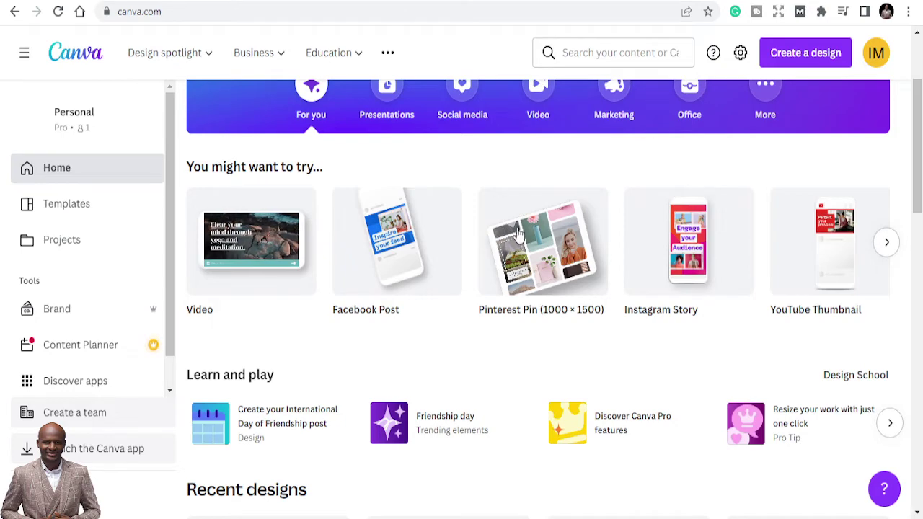
mouse_move(506, 223)
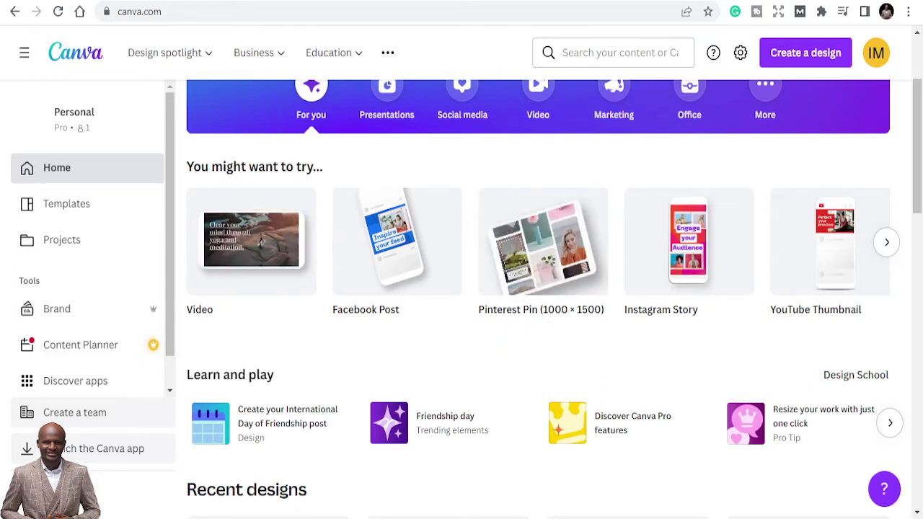
scroll(411, 339, "up", 2)
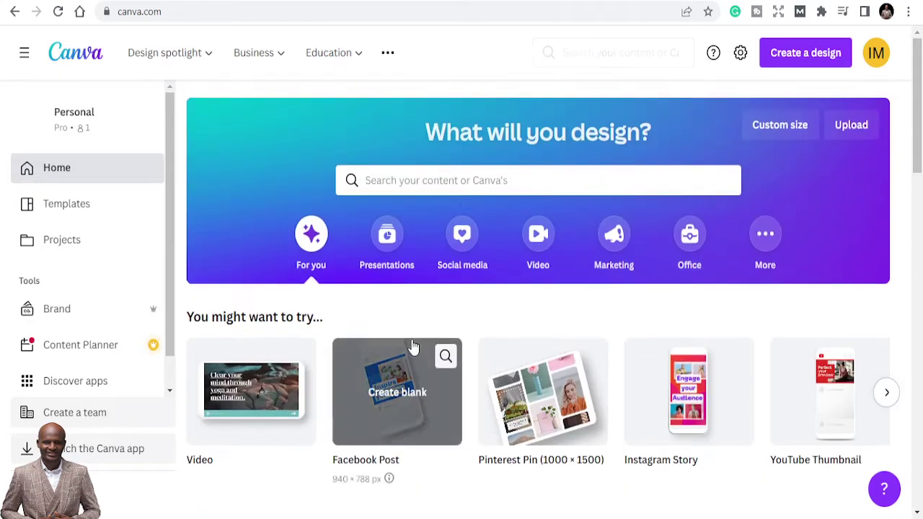
- Search the Canva templates for "pin" and dismiss the suggestions
left_click(420, 175)
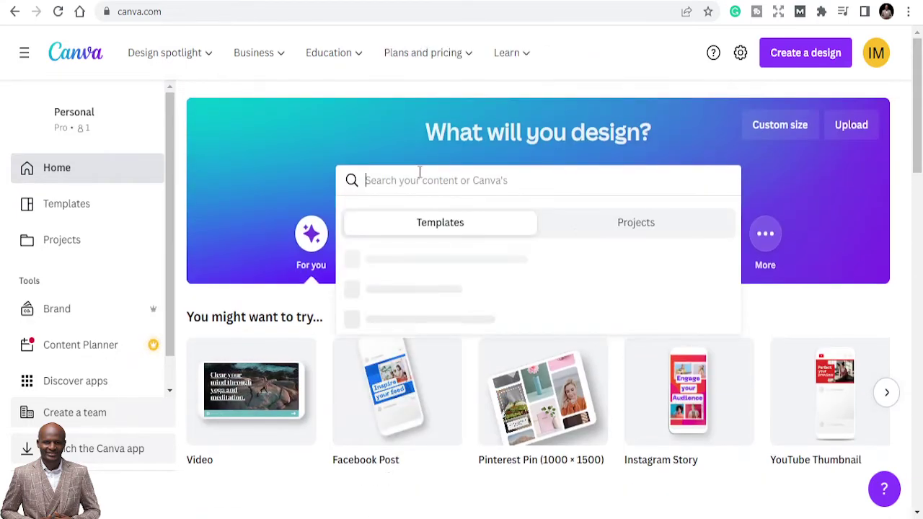
type("pin")
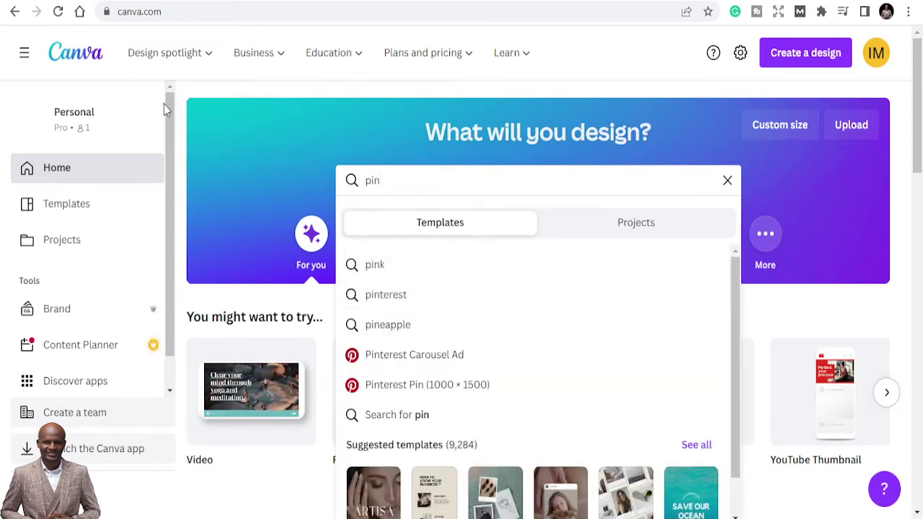
left_click(241, 144)
- Open the recent design "Digital Product Pink Pinterest Pin" for editing
scroll(480, 249, "down", 5)
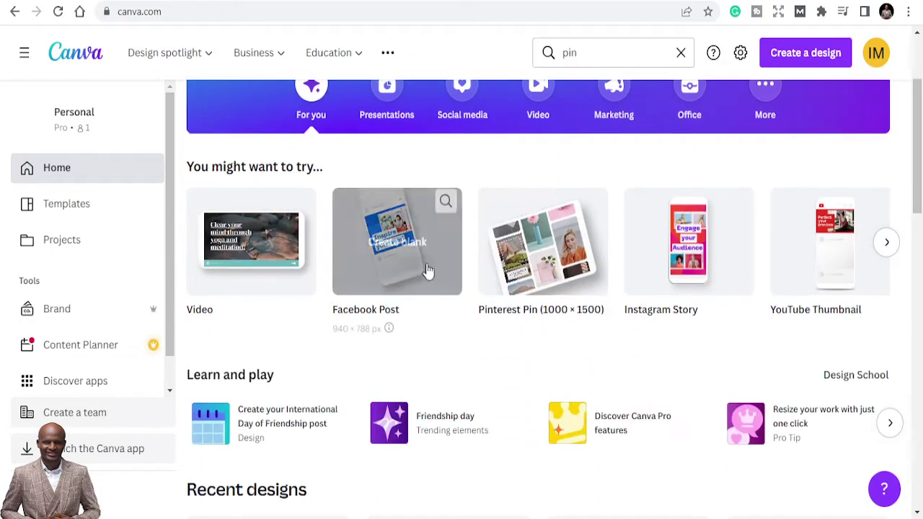
scroll(437, 249, "up", 5)
scroll(473, 282, "down", 6)
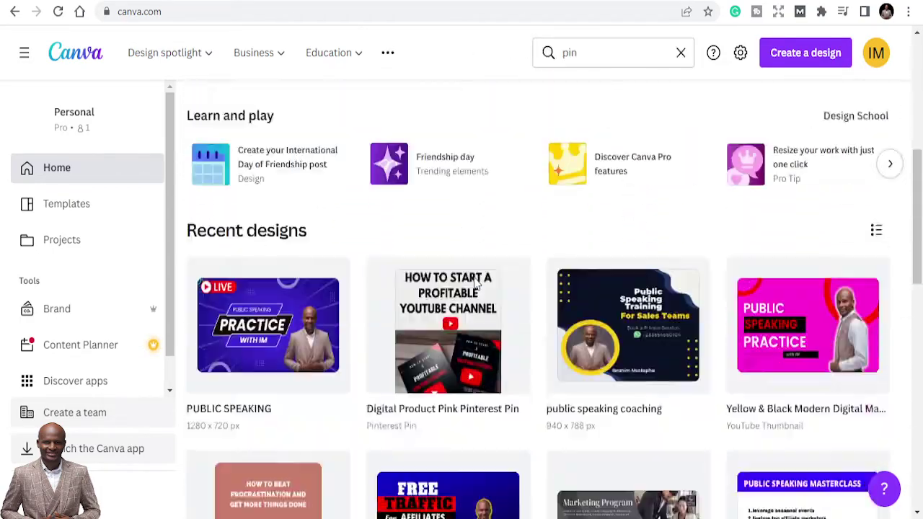
scroll(752, 346, "down", 1)
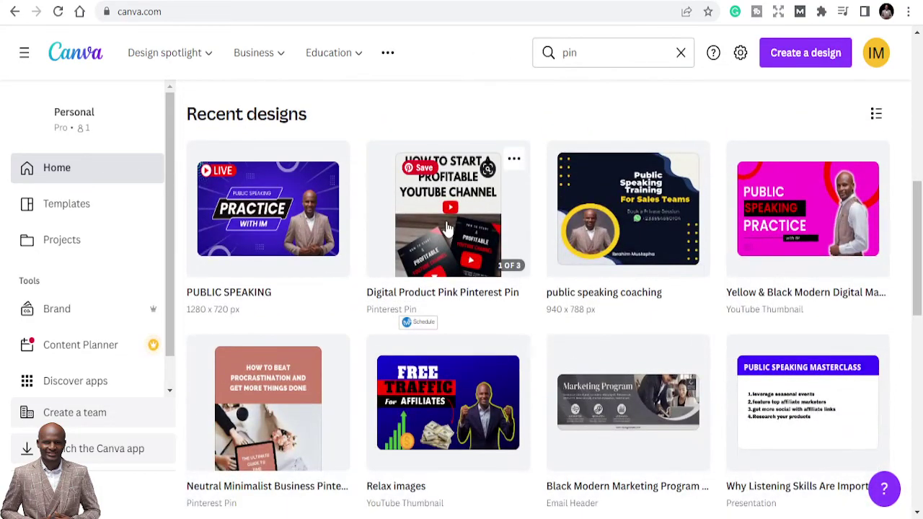
left_click(449, 291)
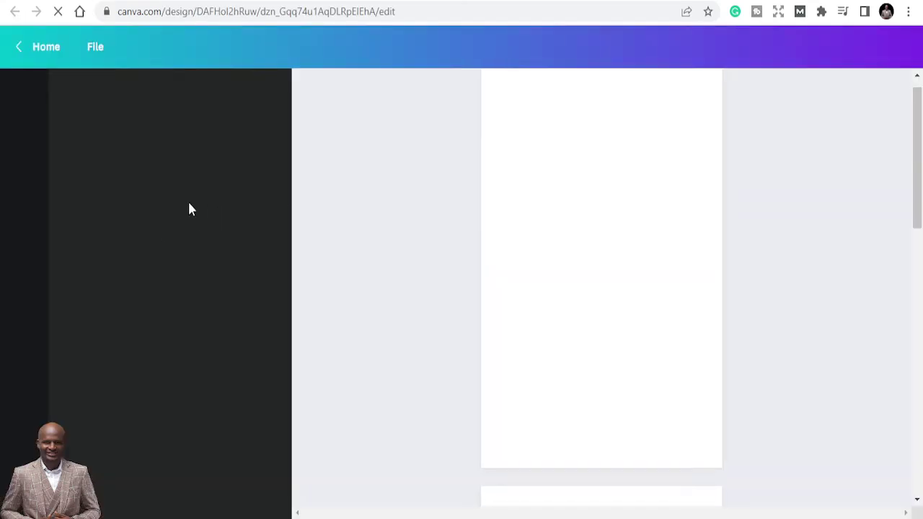
- Look through all pages of the Pinterest pin design and examine the book pin on page 1
scroll(485, 261, "down", 2)
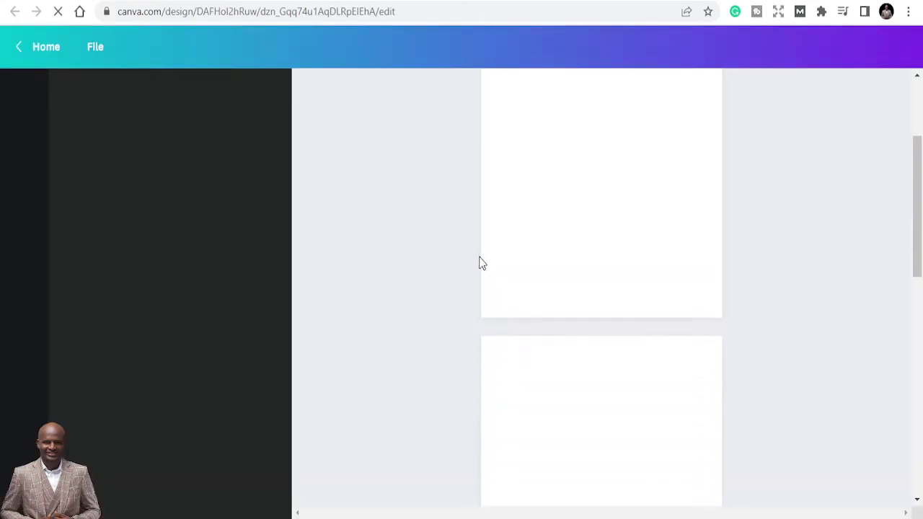
scroll(482, 263, "down", 4)
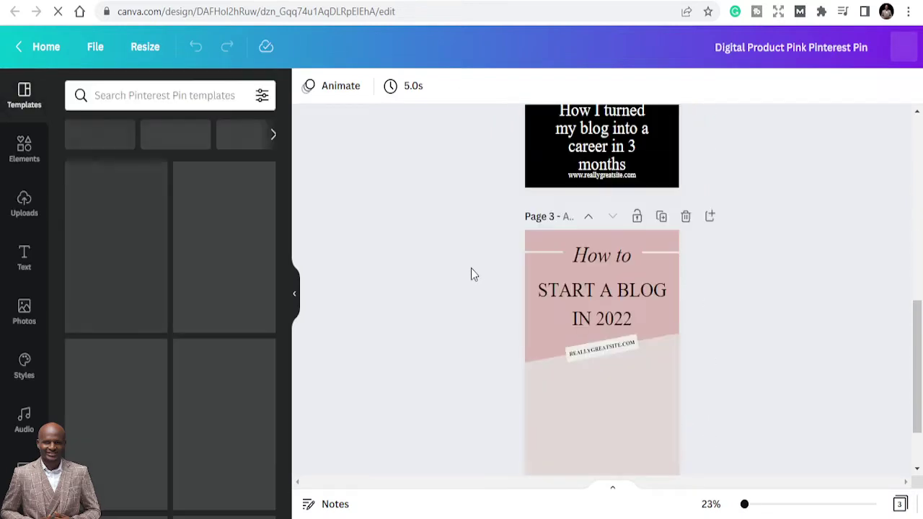
scroll(468, 270, "down", 1)
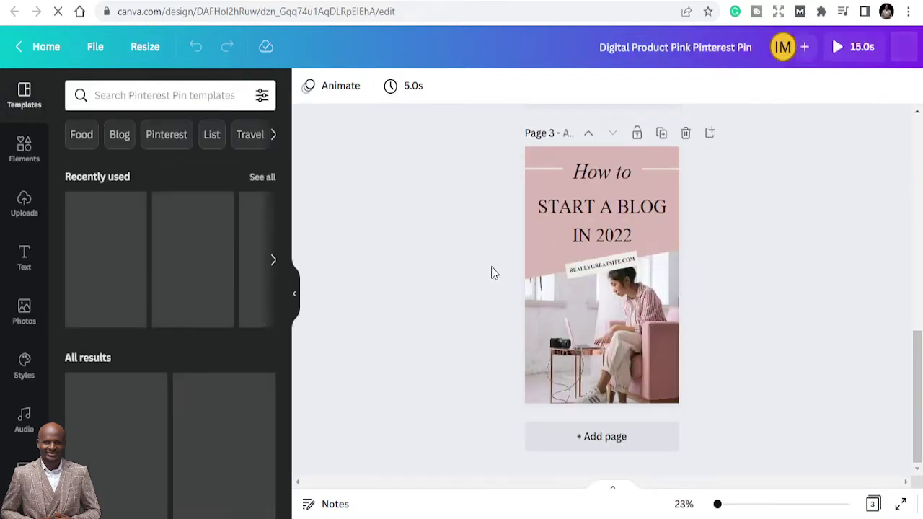
scroll(486, 268, "up", 1)
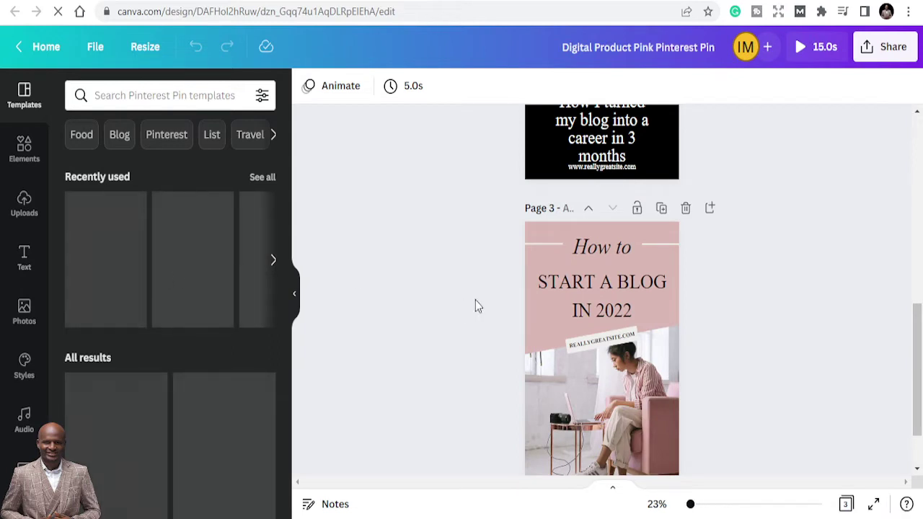
scroll(476, 301, "up", 8)
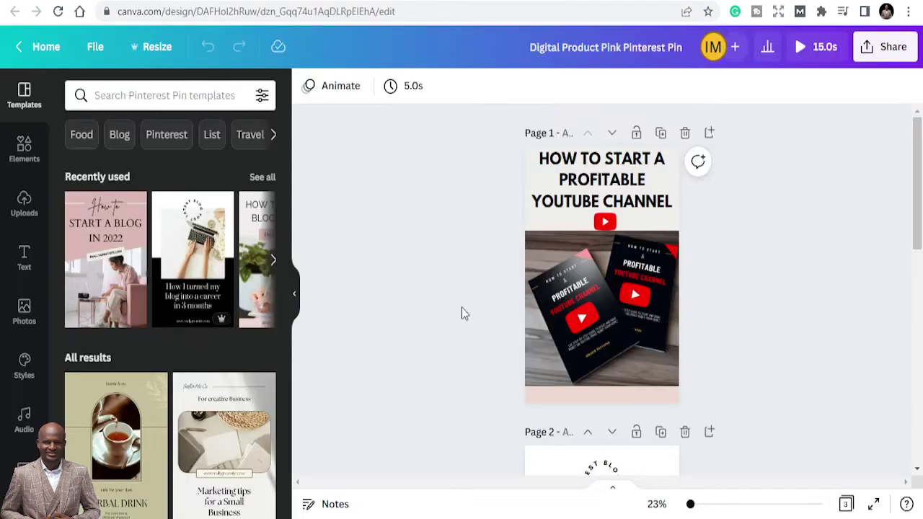
scroll(466, 314, "down", 1)
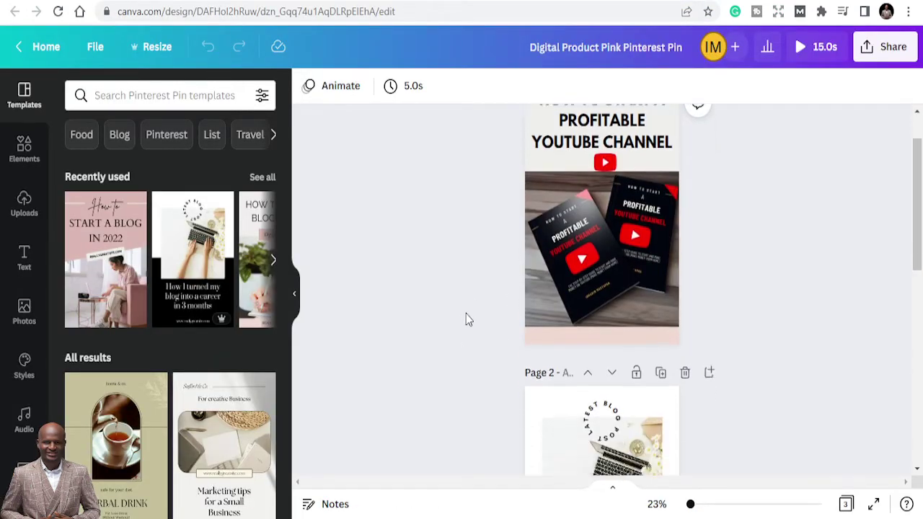
scroll(466, 314, "up", 1)
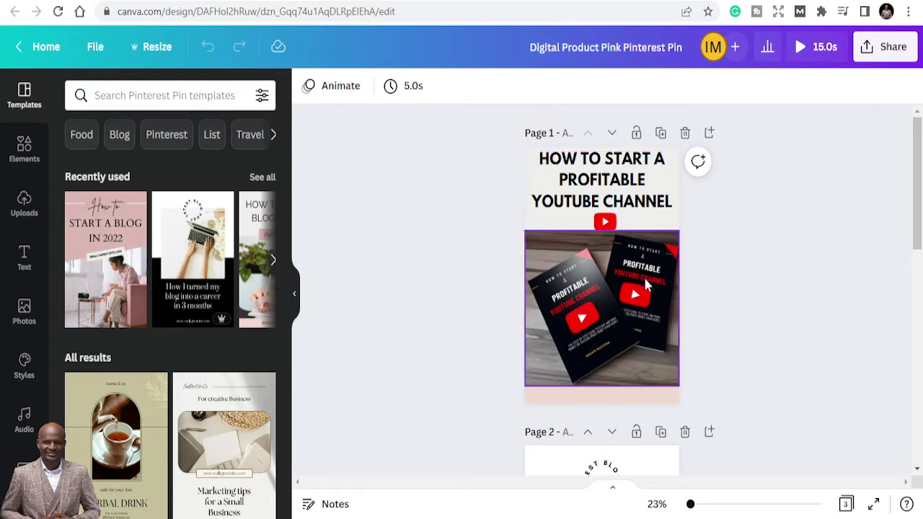
scroll(625, 315, "down", 5)
scroll(636, 322, "up", 5)
- Resize the page 1 heading's text box to about 968 wide and fill the block behind it with black
left_click(602, 195)
left_click_drag(530, 150, 525, 185)
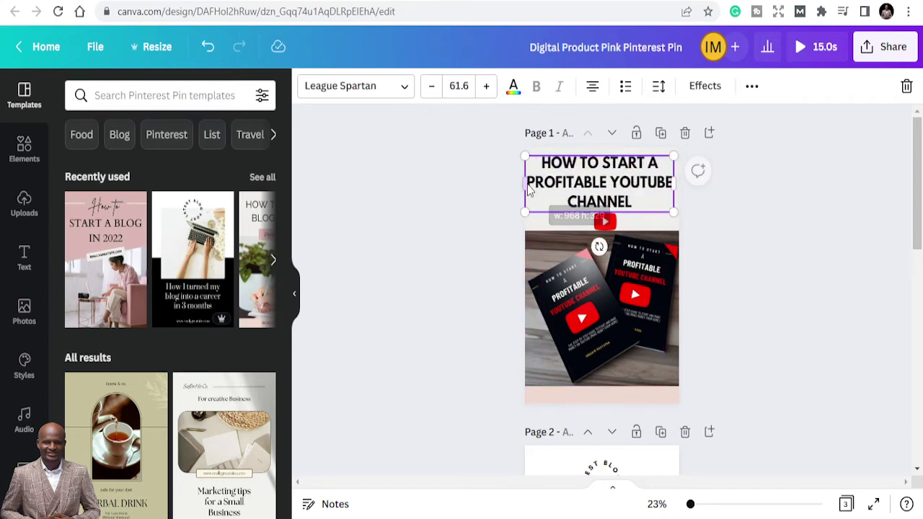
left_click(662, 228)
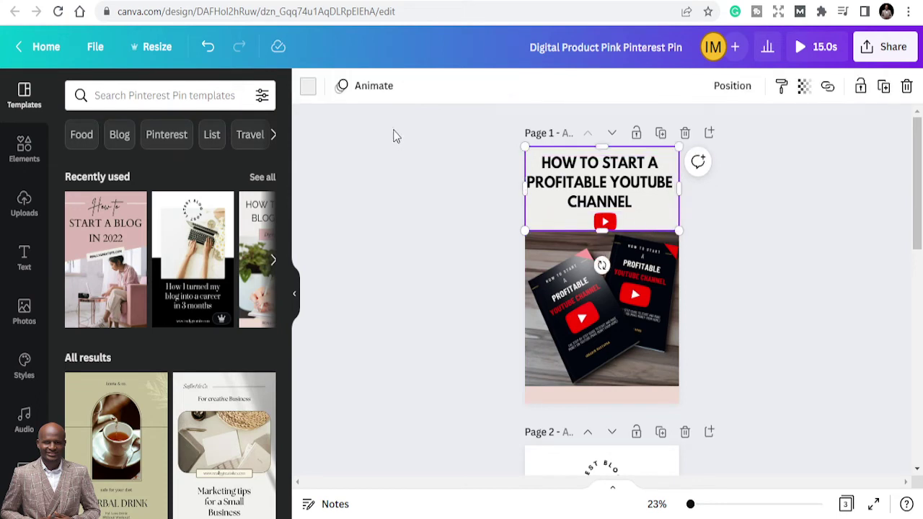
left_click(308, 86)
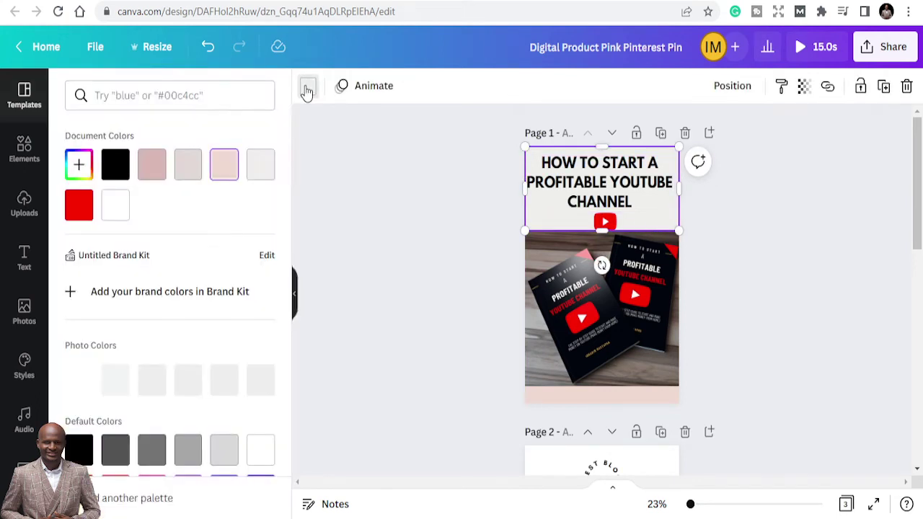
left_click(116, 164)
- Change the page 1 heading's text color to the red from the document colors
left_click(629, 204)
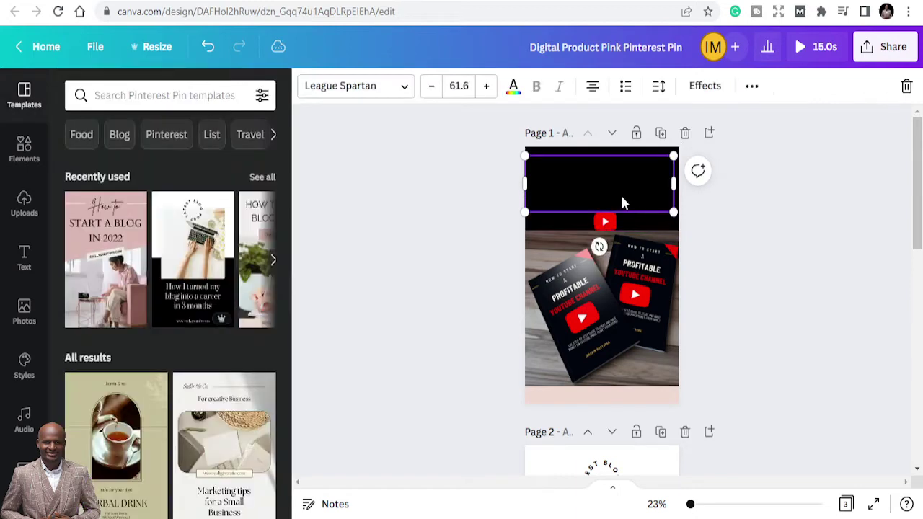
left_click(512, 87)
left_click(70, 208)
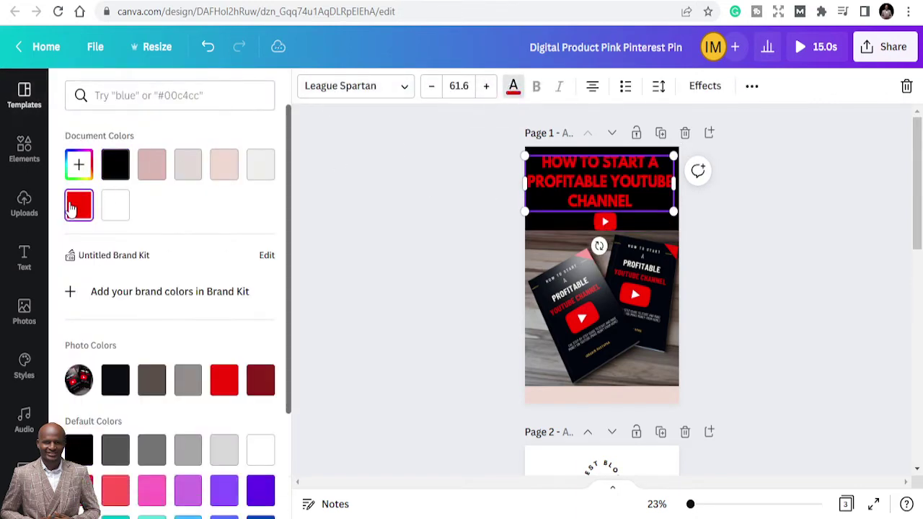
left_click(402, 196)
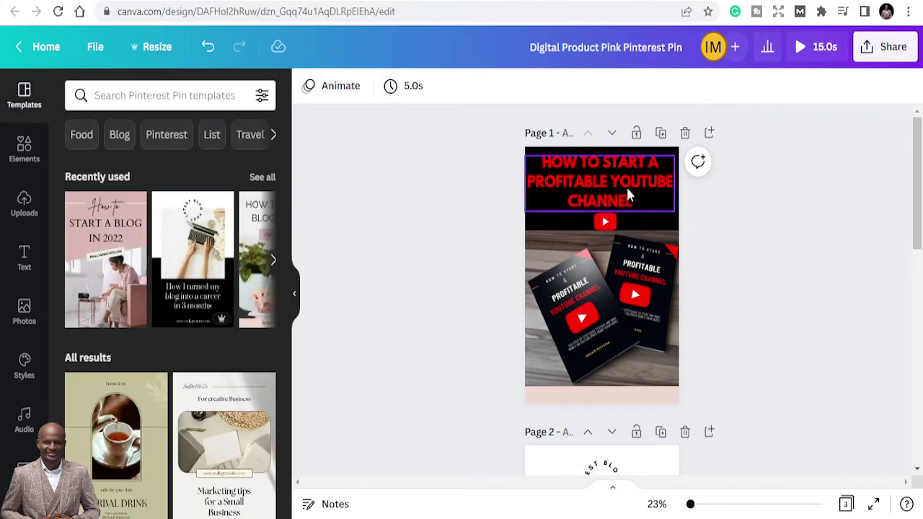
- Scale the red heading down to about 900 × 303 and center it within the black block
left_click(670, 164)
left_click_drag(675, 155, 664, 160)
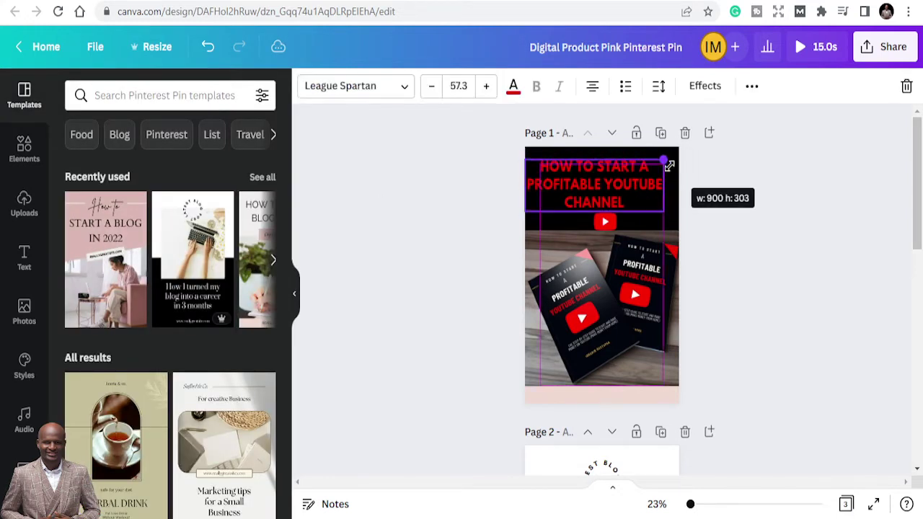
left_click_drag(622, 184, 627, 182)
- Center the small YouTube play icon horizontally beneath the page 1 heading
left_click(604, 221)
mouse_move(604, 222)
left_mouse_down()
mouse_move(580, 228)
mouse_move(600, 221)
left_mouse_up()
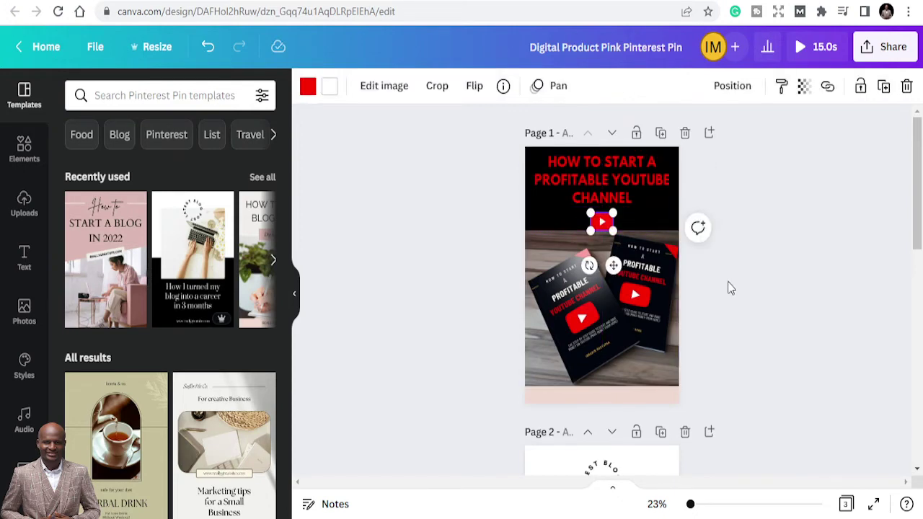
left_click(441, 283)
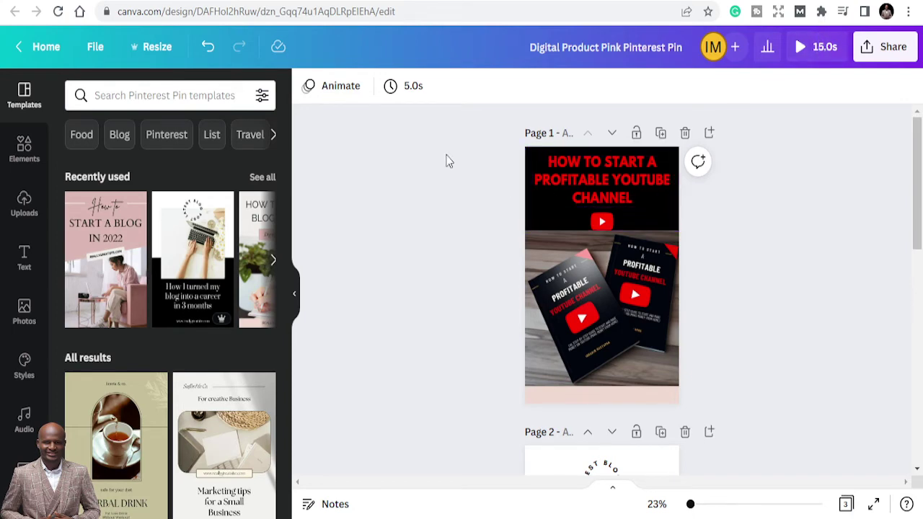
- Apply the Sleek combination animation to page 1
left_click(334, 91)
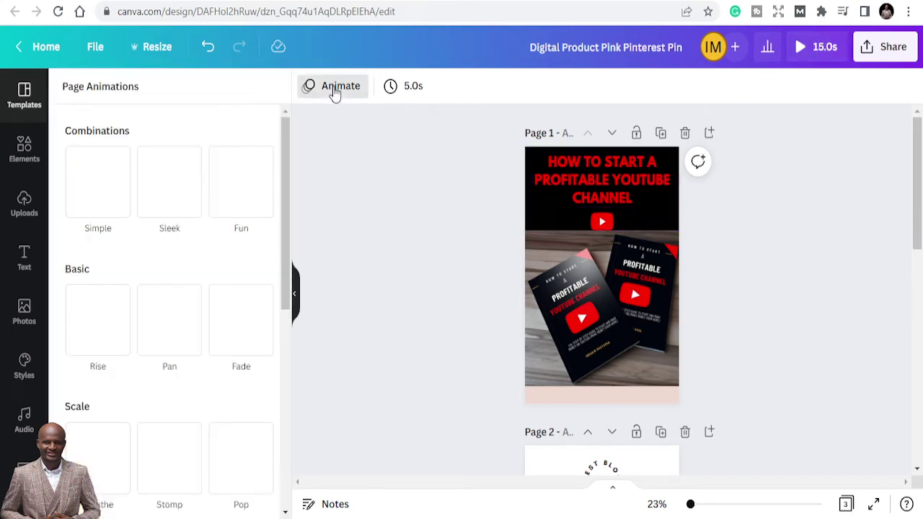
left_click(170, 181)
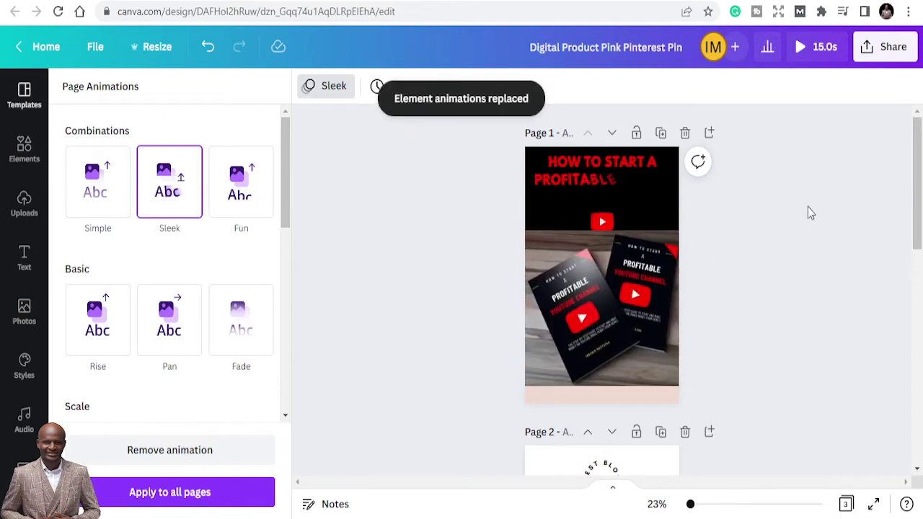
left_click(807, 209)
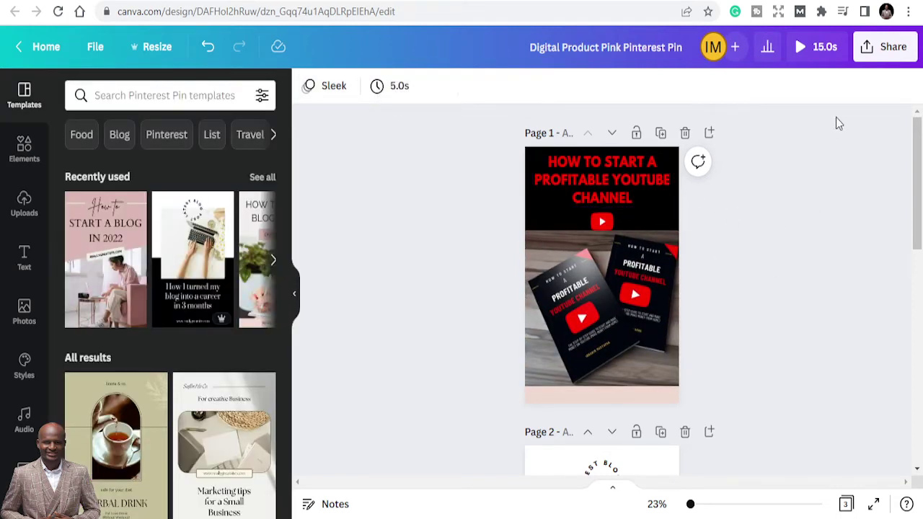
- Download only page 1 of the design as an MP4 video
left_click(887, 46)
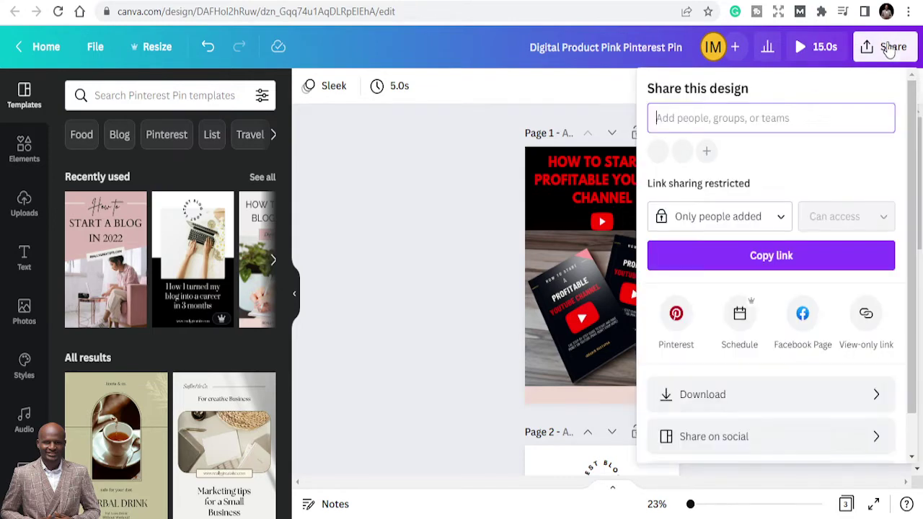
left_click(718, 398)
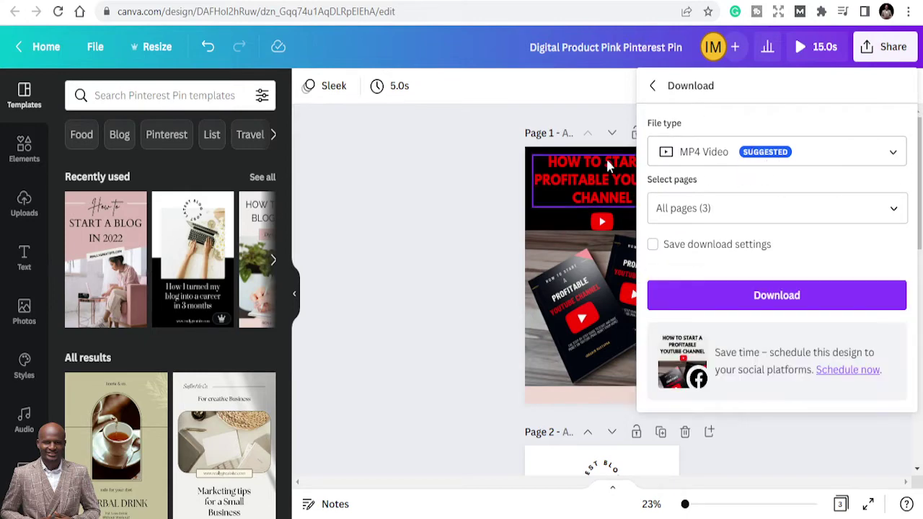
left_click(726, 209)
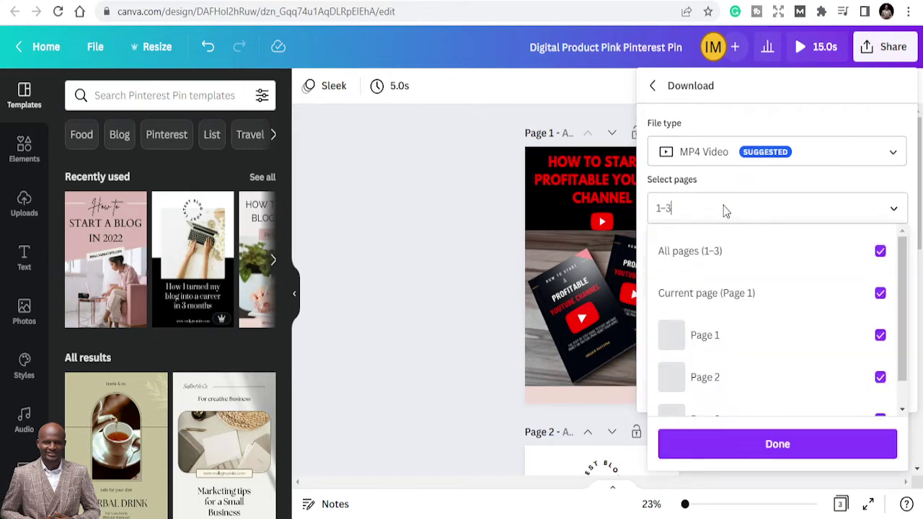
left_click(797, 265)
left_click(776, 337)
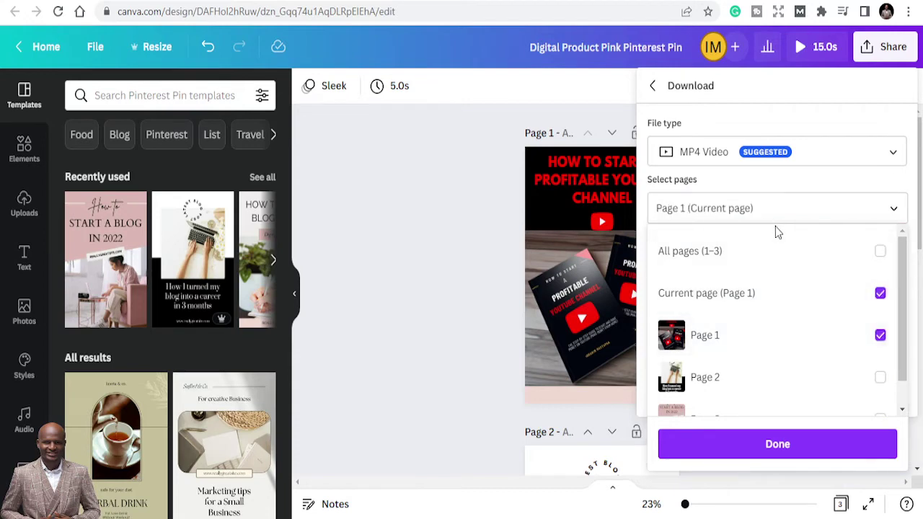
left_click(775, 443)
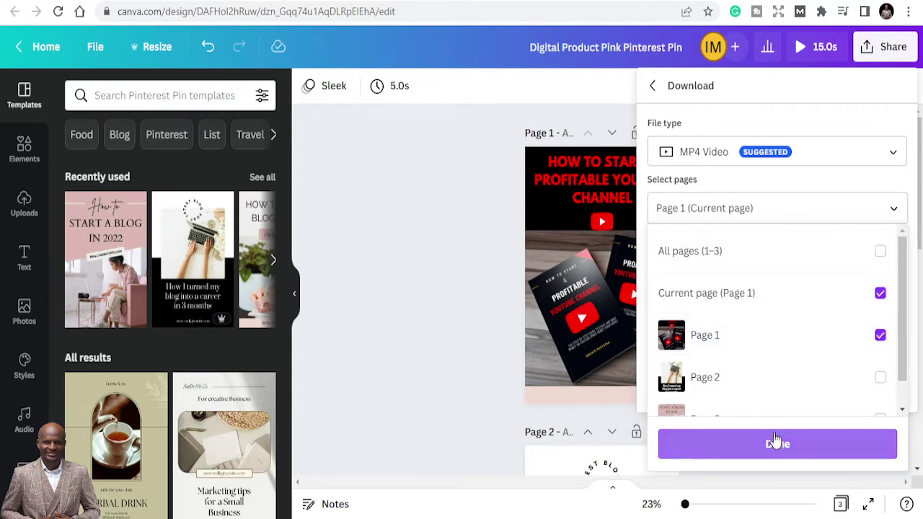
left_click(771, 302)
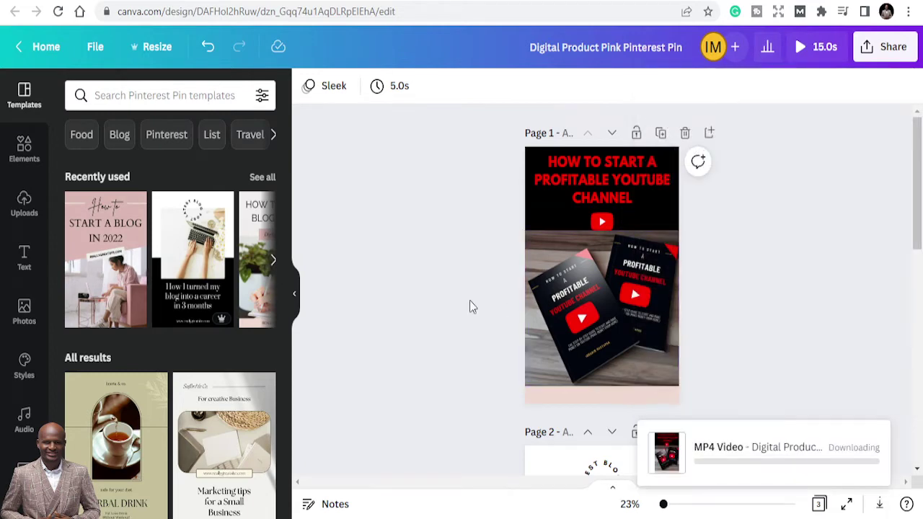
left_click(410, 275)
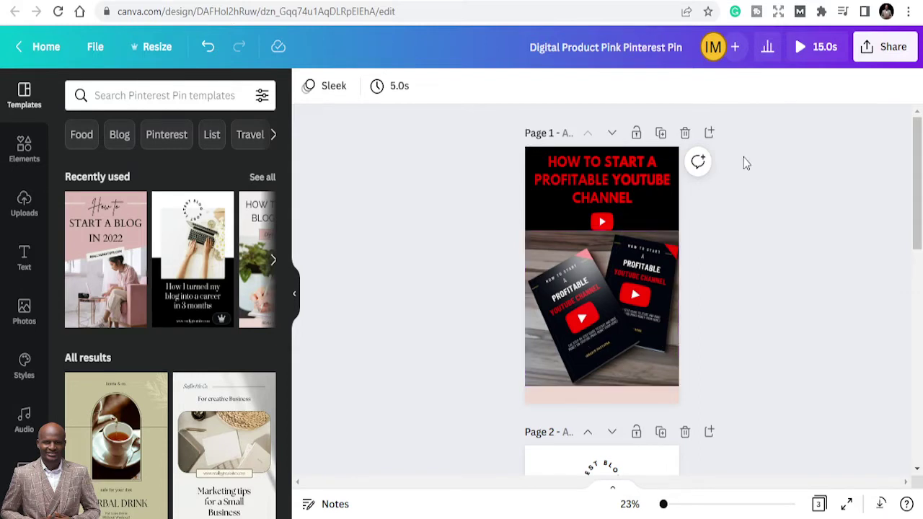
- Download all pages of the design as PNG images at 1000 × 1500 px
left_click(895, 49)
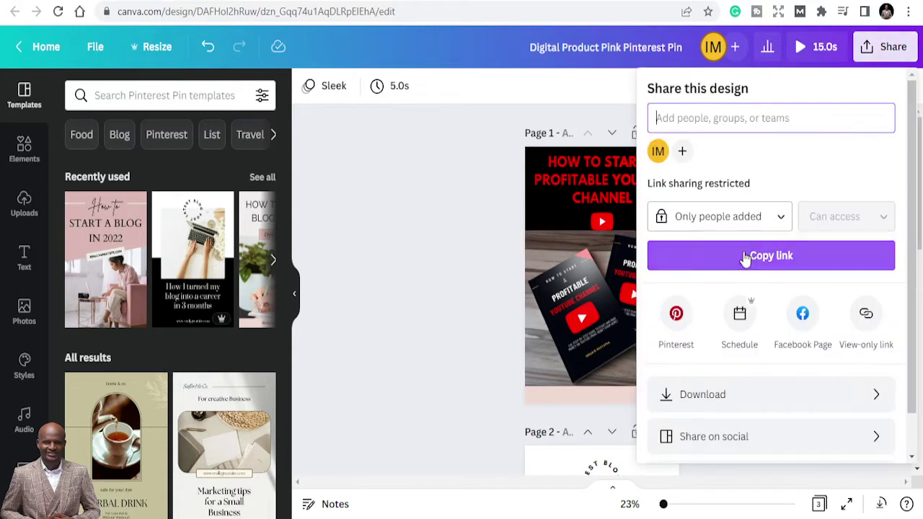
left_click(698, 394)
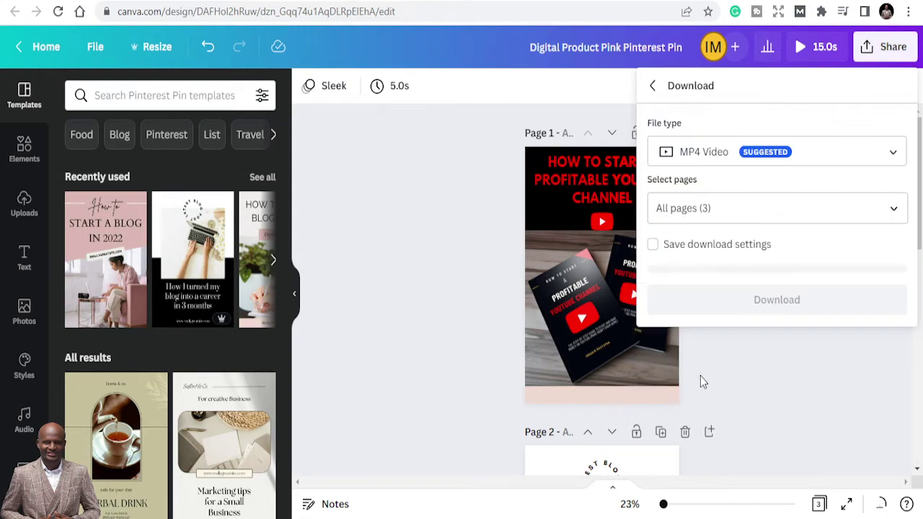
left_click(719, 152)
left_click(724, 105)
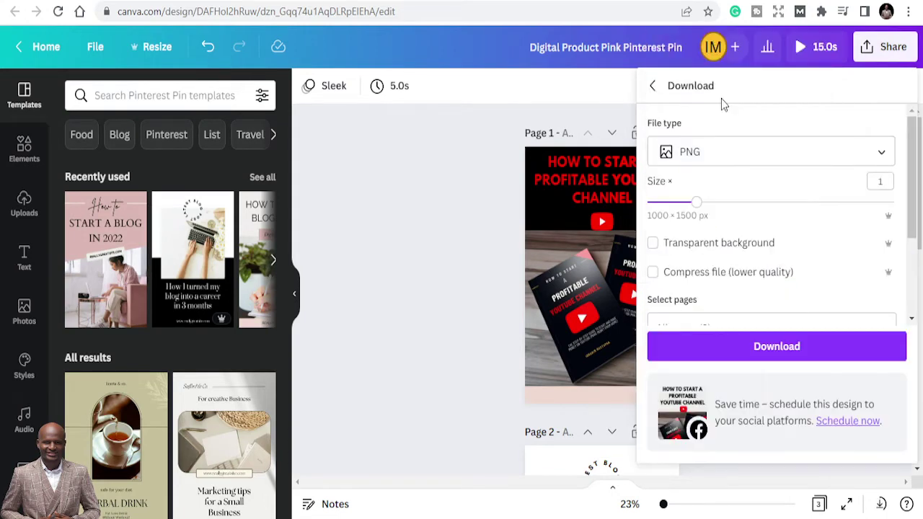
left_click(773, 348)
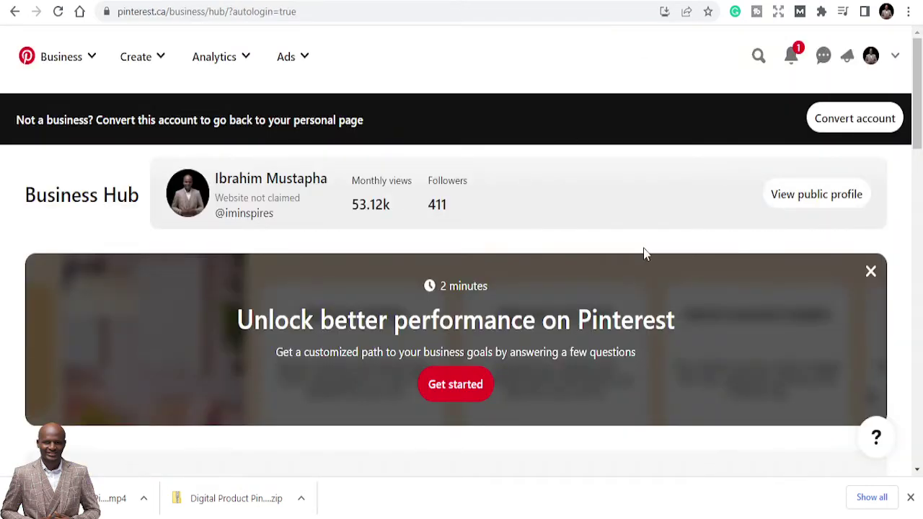
- Examine the Pinterest Business Hub's monthly views, 30-day analytics overview, top Pins and ad account summary
scroll(625, 282, "down", 5)
scroll(626, 280, "up", 4)
scroll(627, 281, "up", 1)
scroll(391, 210, "down", 6)
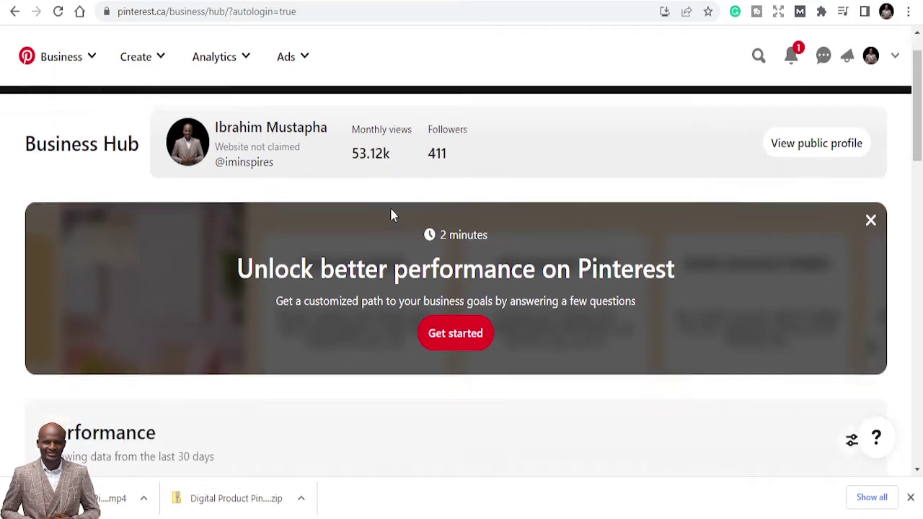
scroll(415, 209, "down", 3)
scroll(411, 203, "up", 5)
scroll(437, 397, "up", 1)
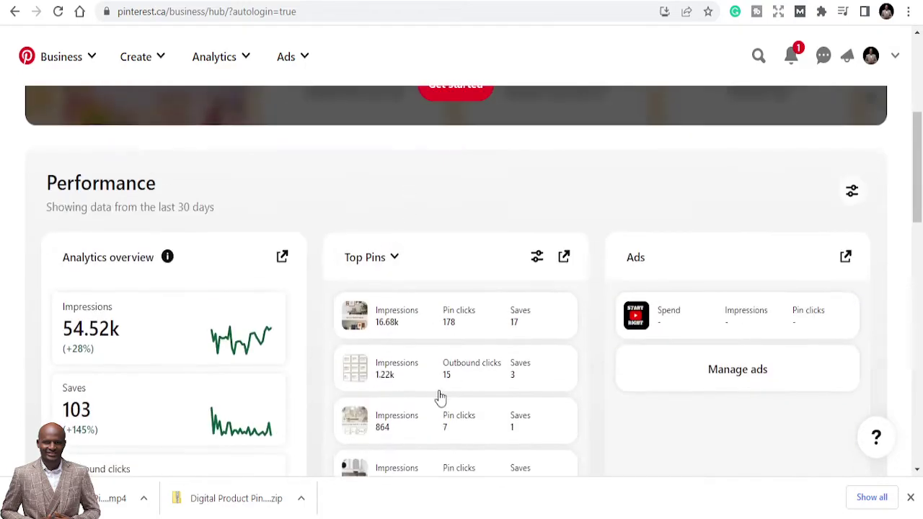
scroll(458, 359, "up", 1)
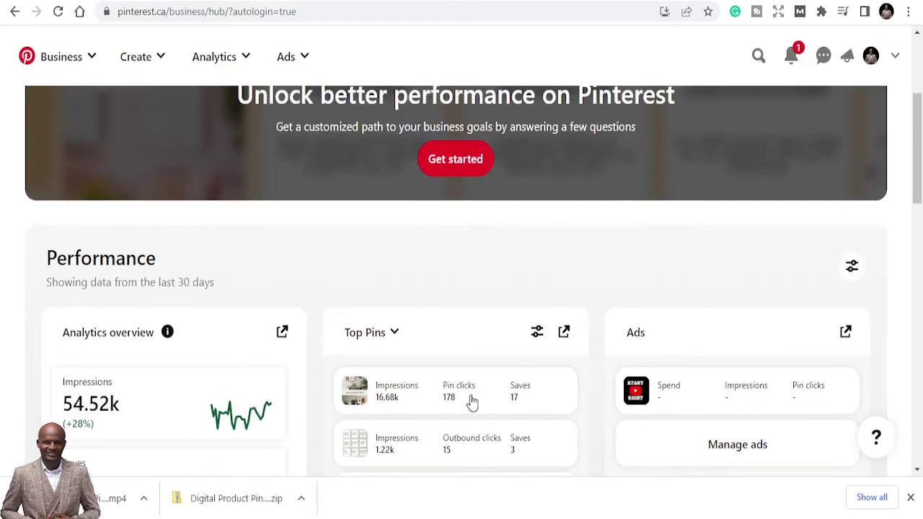
scroll(466, 401, "down", 2)
scroll(440, 378, "down", 5)
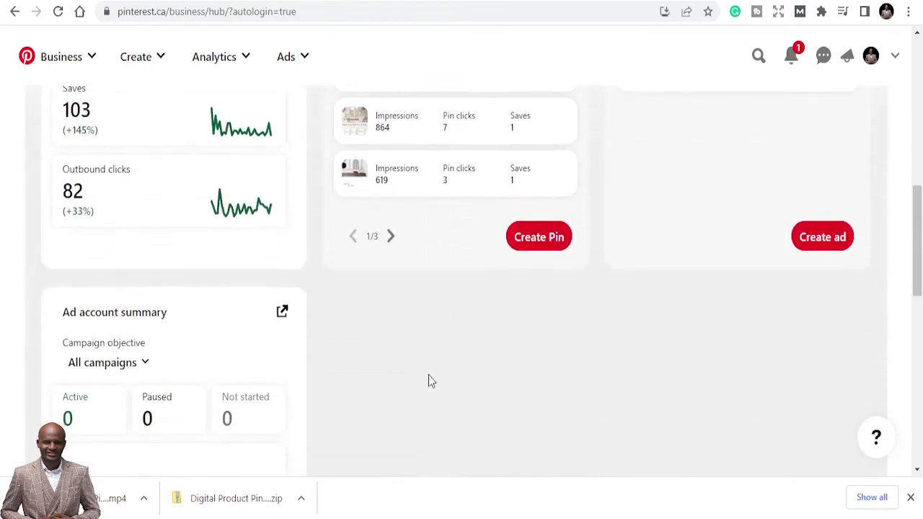
scroll(410, 353, "down", 4)
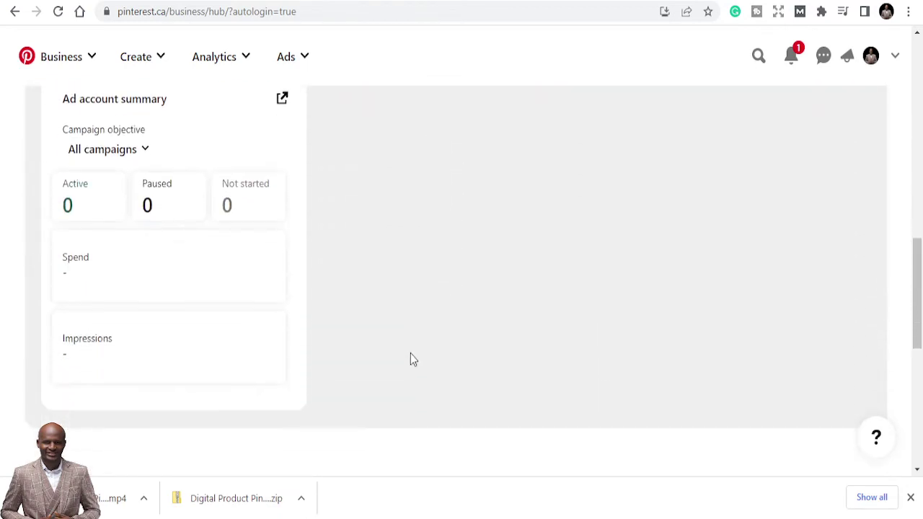
scroll(412, 346, "up", 2)
scroll(413, 334, "up", 10)
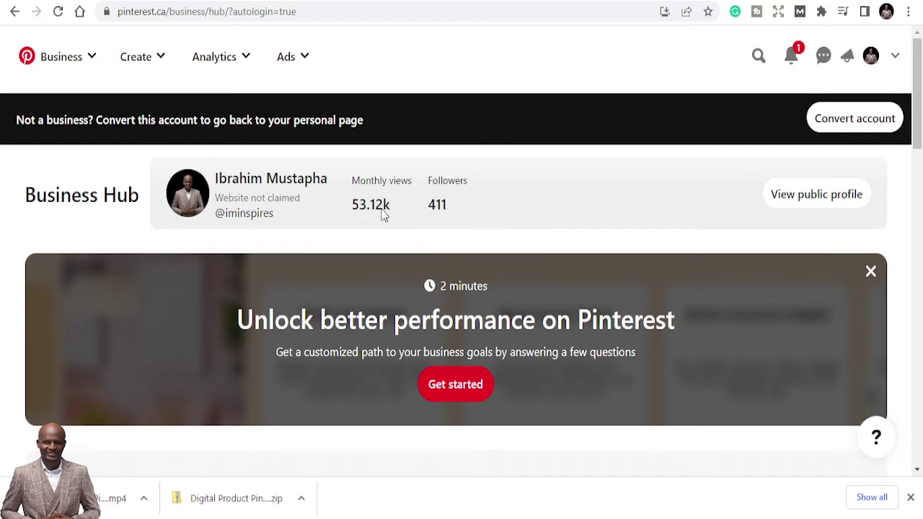
scroll(655, 240, "down", 2)
scroll(645, 221, "up", 2)
- Search Pinterest for "amazon books"
left_click(756, 59)
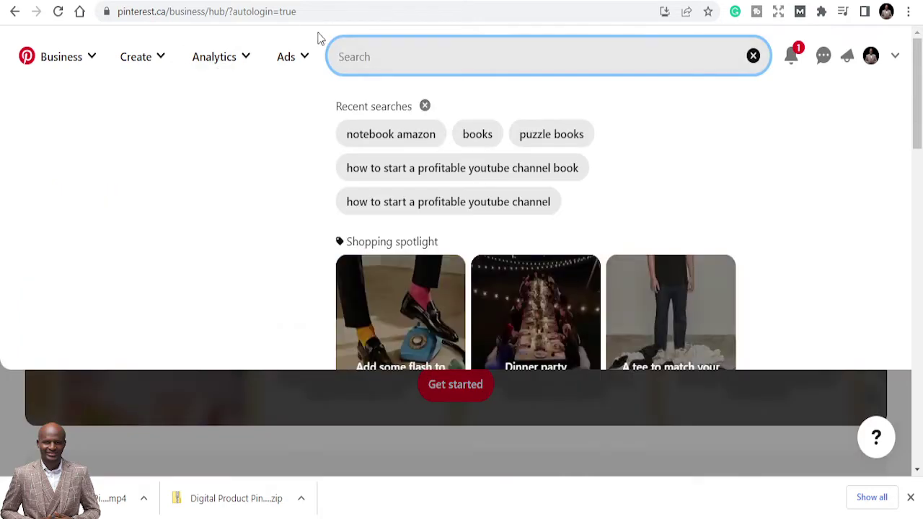
type("amzon")
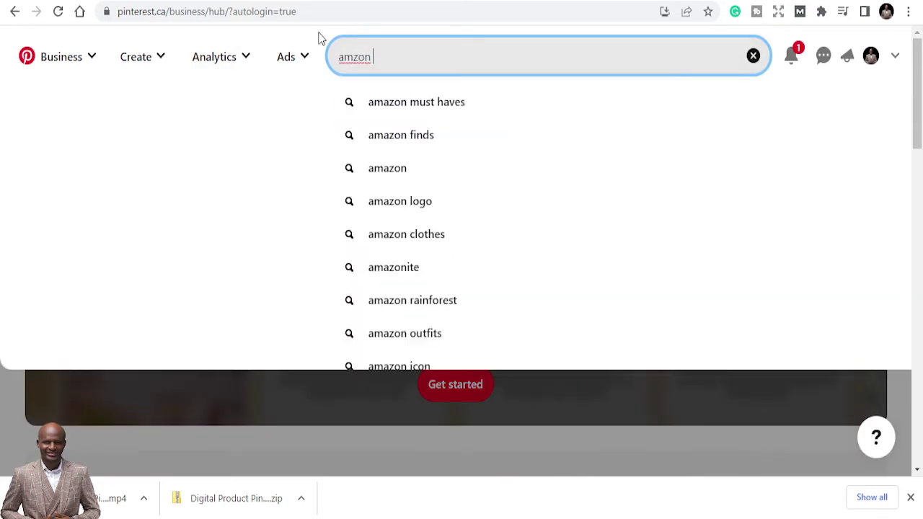
key("BackSpace")
key("BackSpace")
key("BackSpace")
type("a")
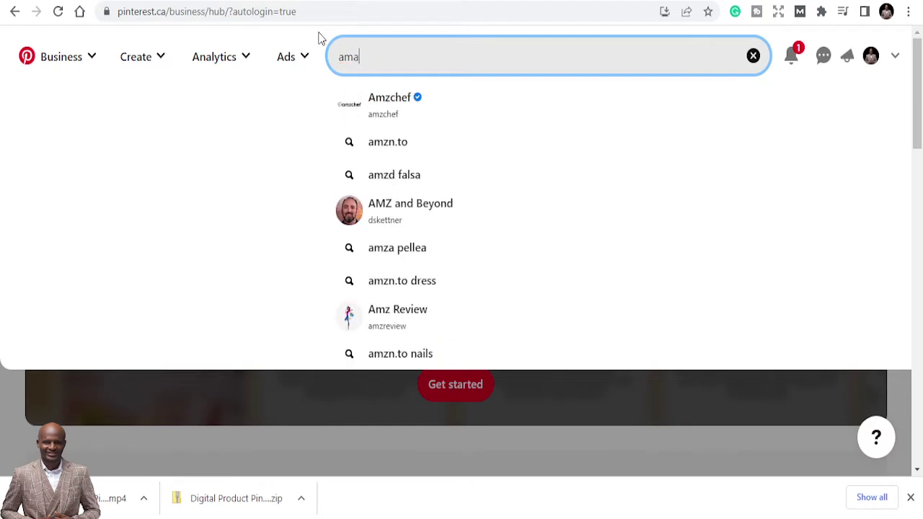
type("zon book")
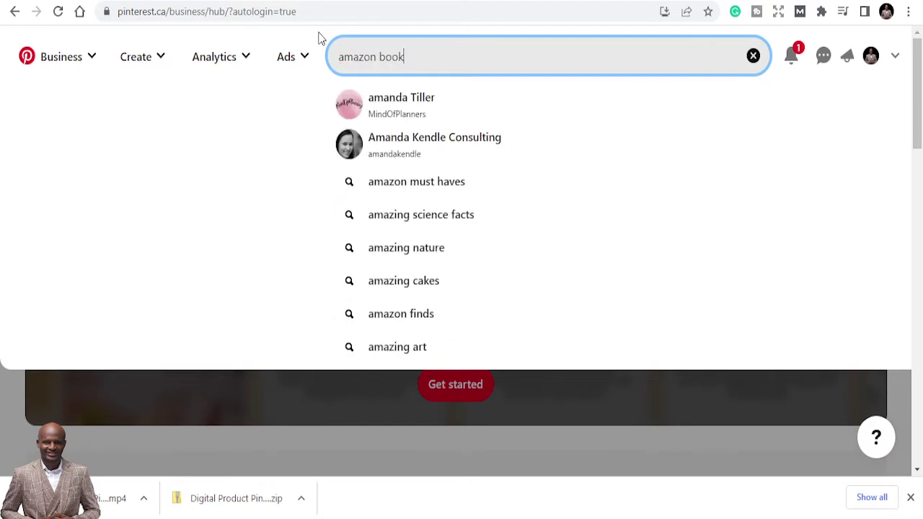
type("s")
key("Return")
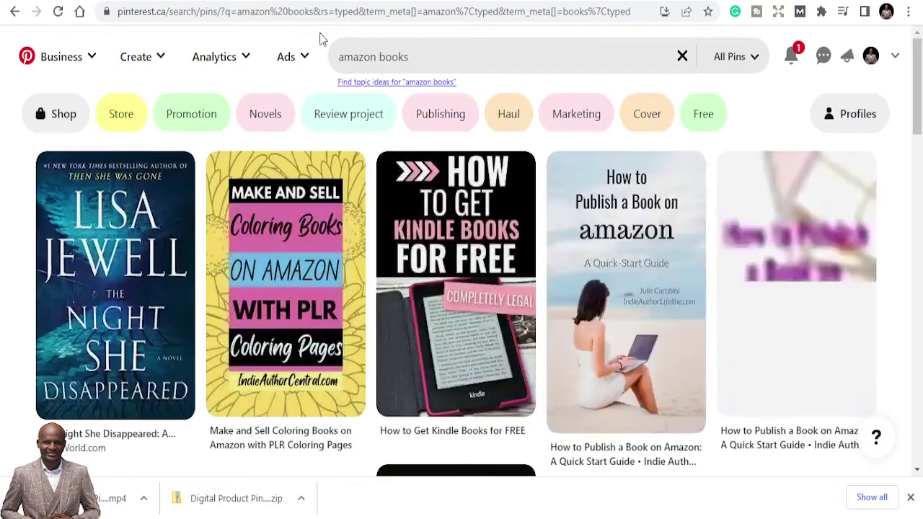
- Look through the "amazon books" results for how other pins promote books sold on Amazon
scroll(108, 324, "down", 2)
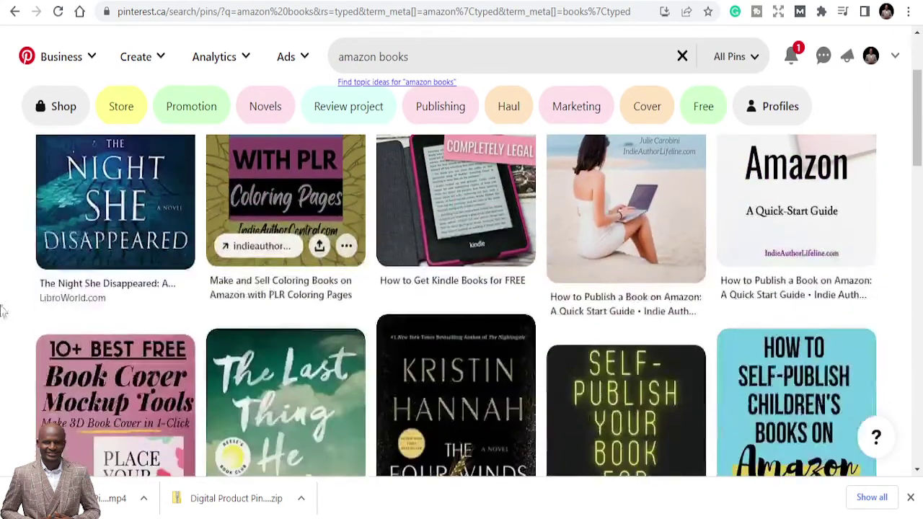
scroll(495, 216, "down", 1)
scroll(495, 217, "up", 1)
scroll(734, 210, "down", 3)
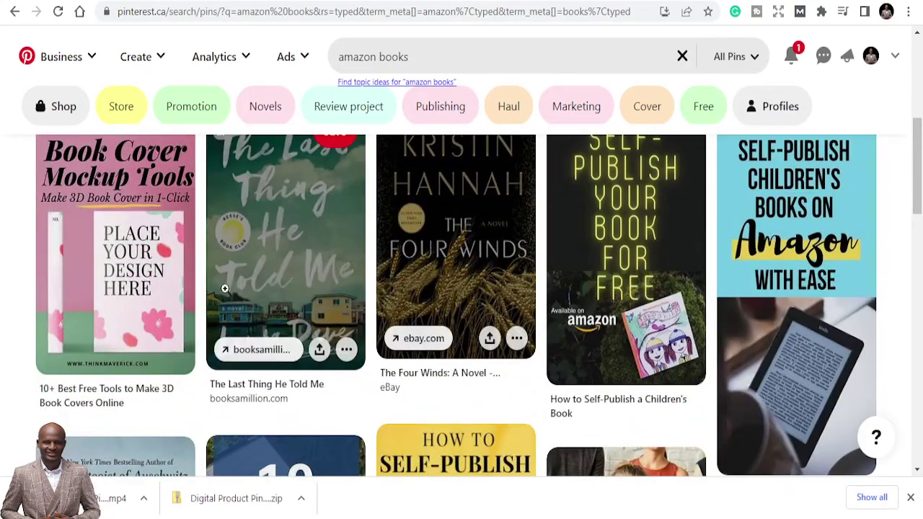
scroll(83, 285, "down", 4)
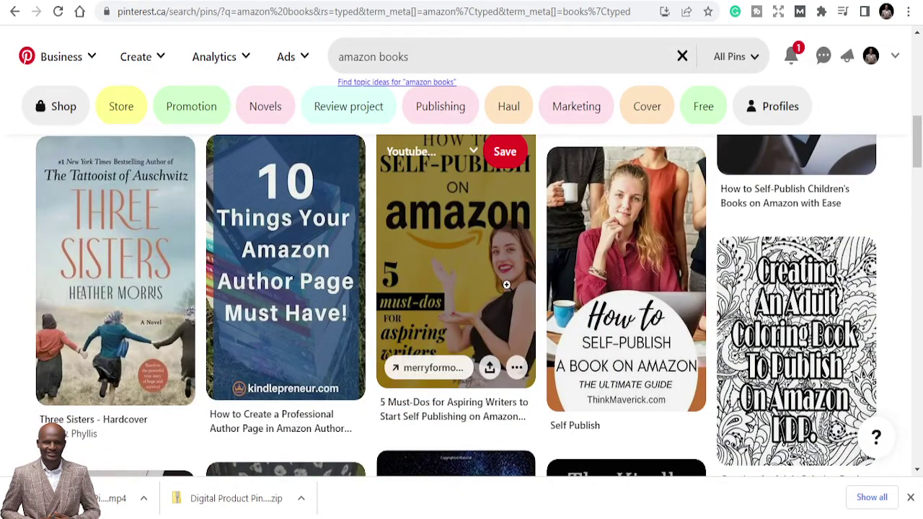
scroll(627, 288, "down", 5)
scroll(636, 283, "down", 1)
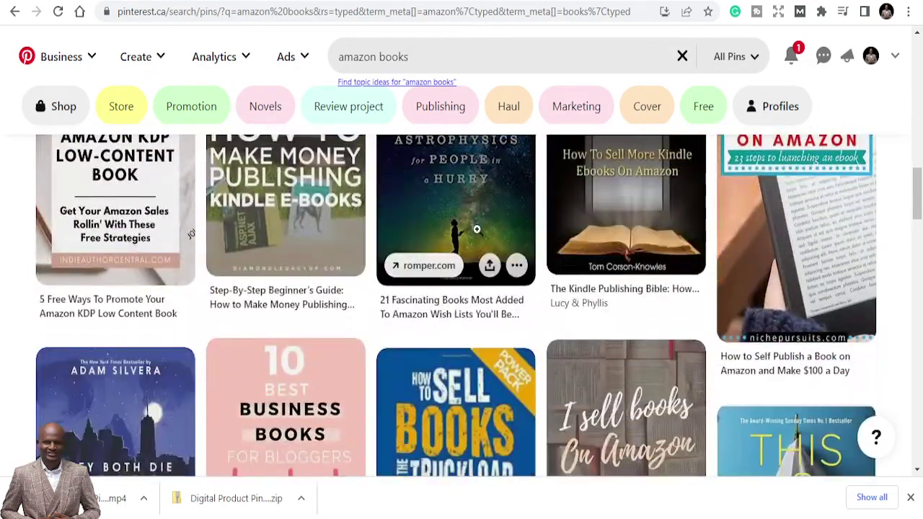
scroll(441, 302, "down", 3)
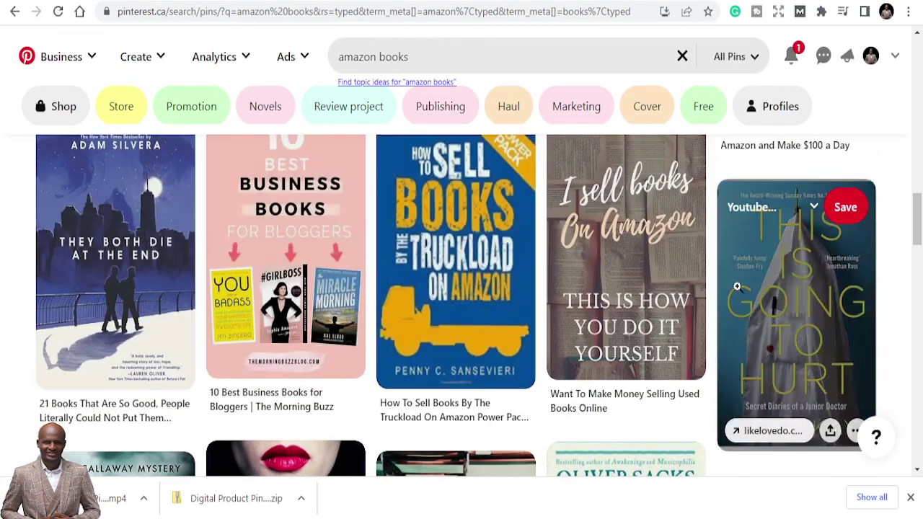
scroll(677, 290, "down", 2)
scroll(678, 290, "down", 2)
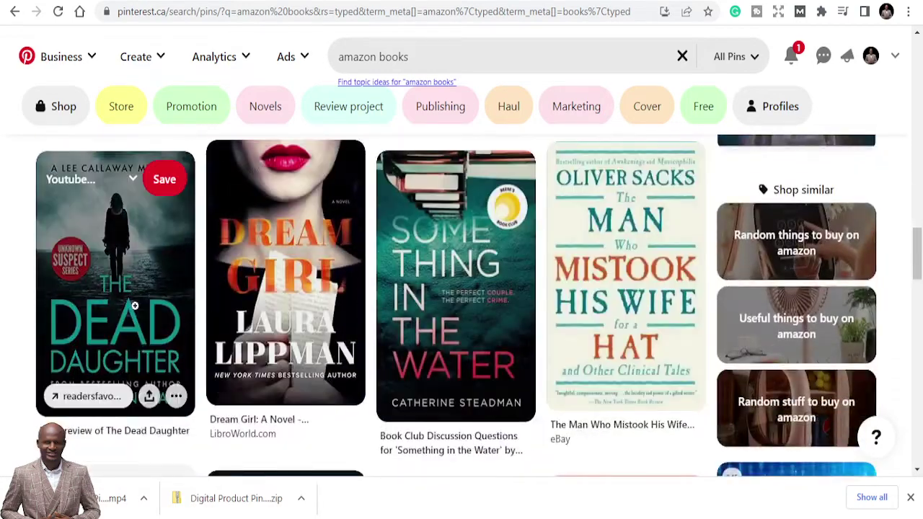
scroll(257, 289, "down", 5)
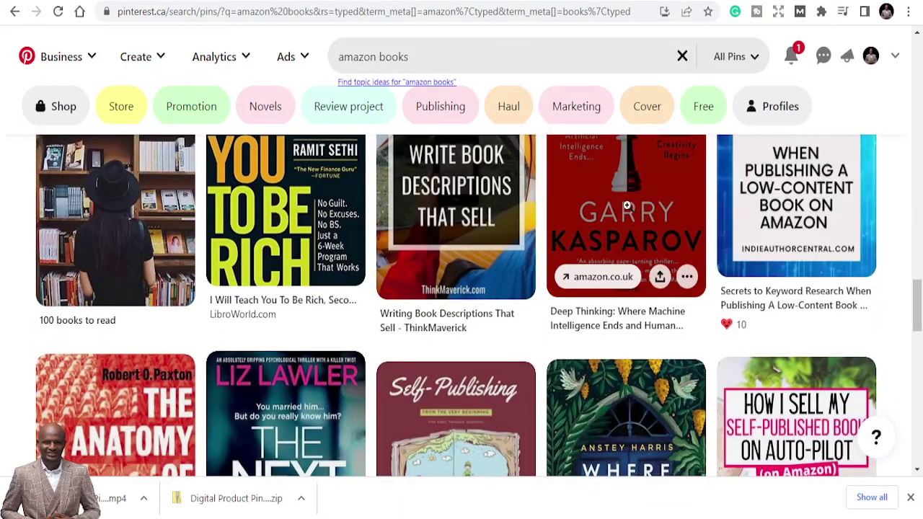
- Open the "Deep Thinking" book pin and follow its amazon.co.uk link
scroll(626, 220, "up", 2)
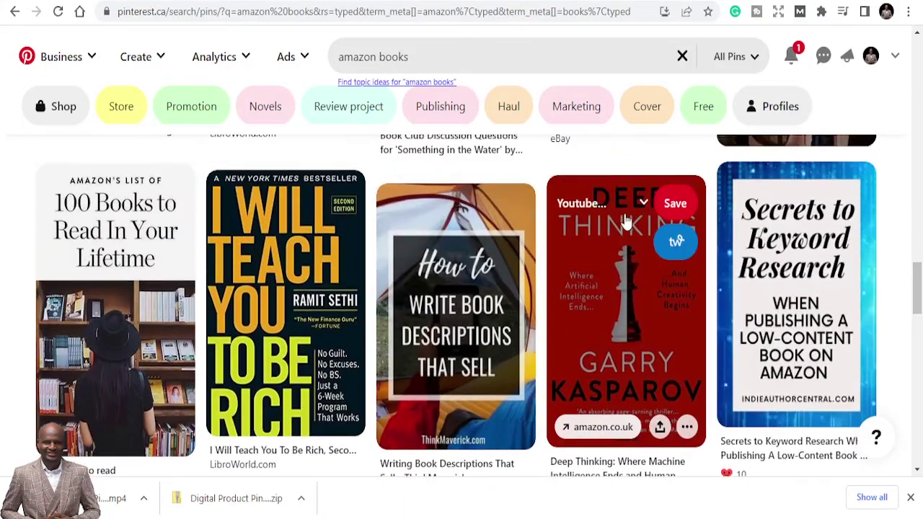
left_click(622, 345)
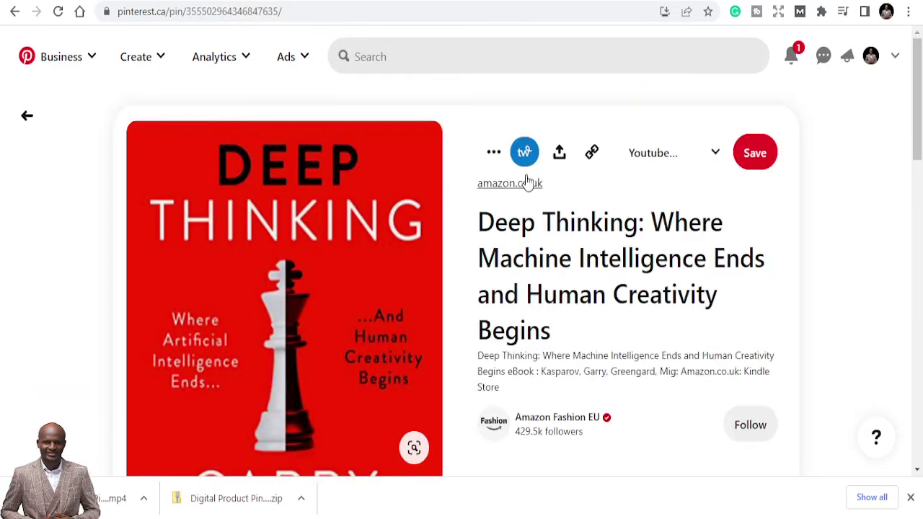
left_click(514, 189)
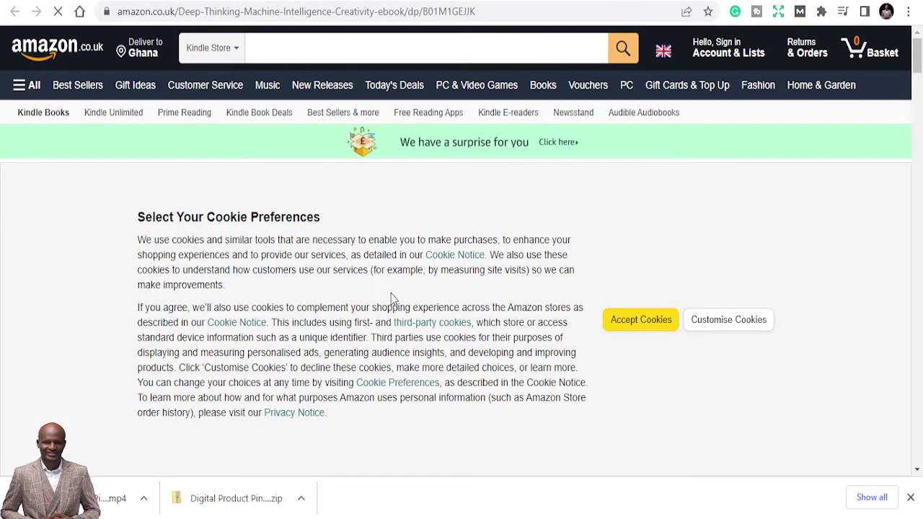
- Accept the cookies on amazon.co.uk and look over the linked "Deep Thinking" Kindle book page
left_click(659, 323)
scroll(227, 310, "down", 4)
scroll(227, 310, "up", 5)
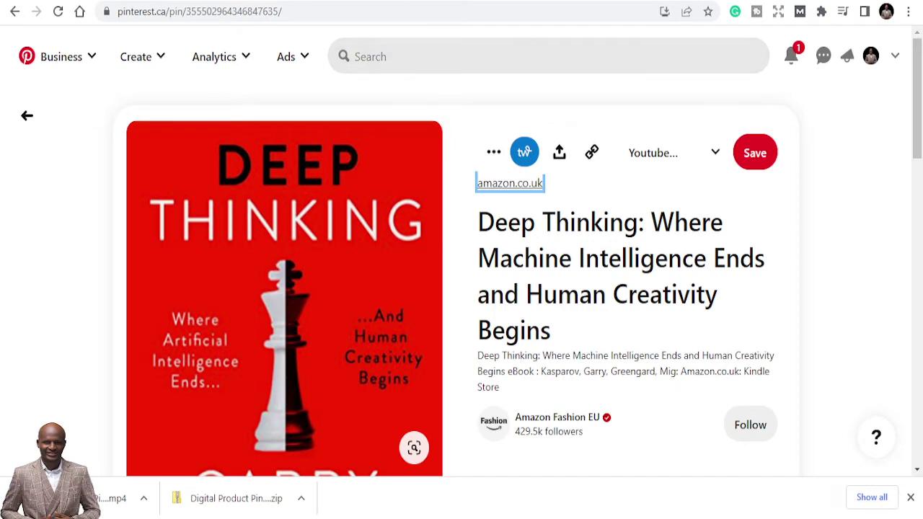
- Switch to the Amazon product page of the book "How to start a Profitable Youtube Channel"
key("ctrl+Tab")
left_click(463, 212)
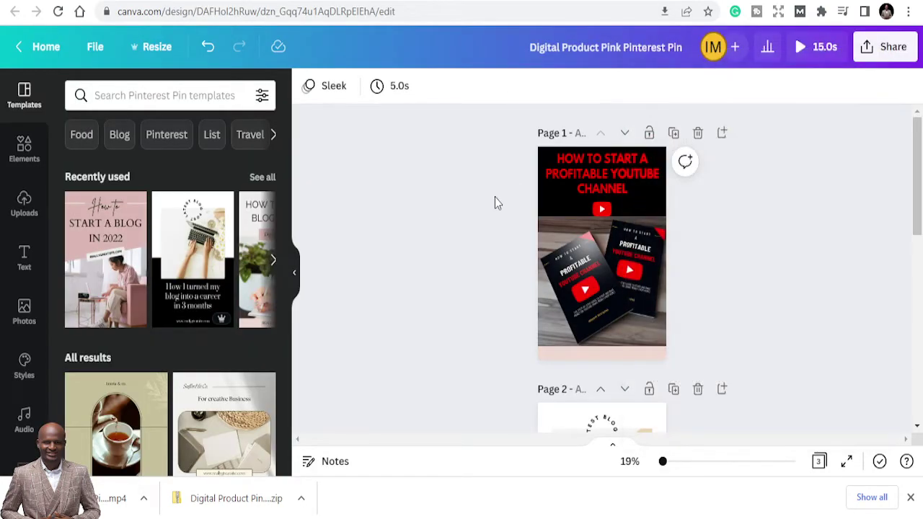
key("ctrl+Tab")
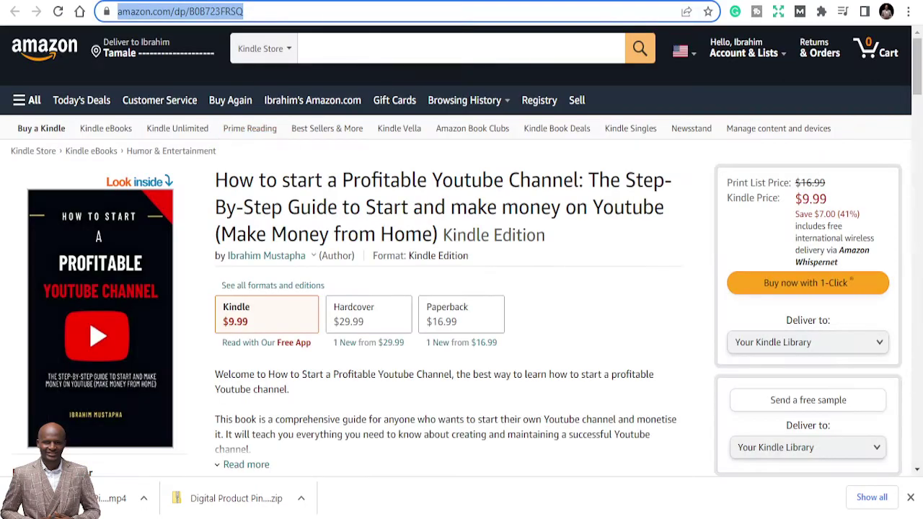
- Switch back to Pinterest and start a new pin in the pin builder
key("ctrl+Tab")
key("ctrl+Tab")
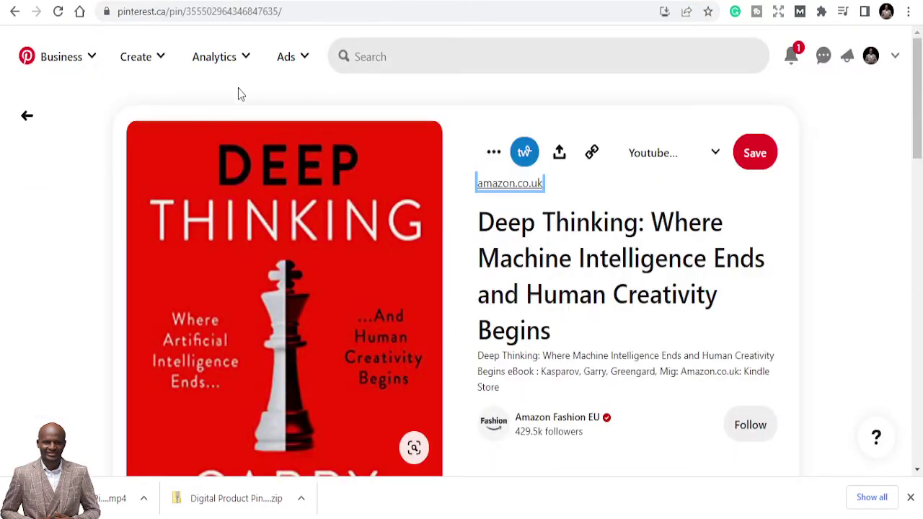
left_click(162, 62)
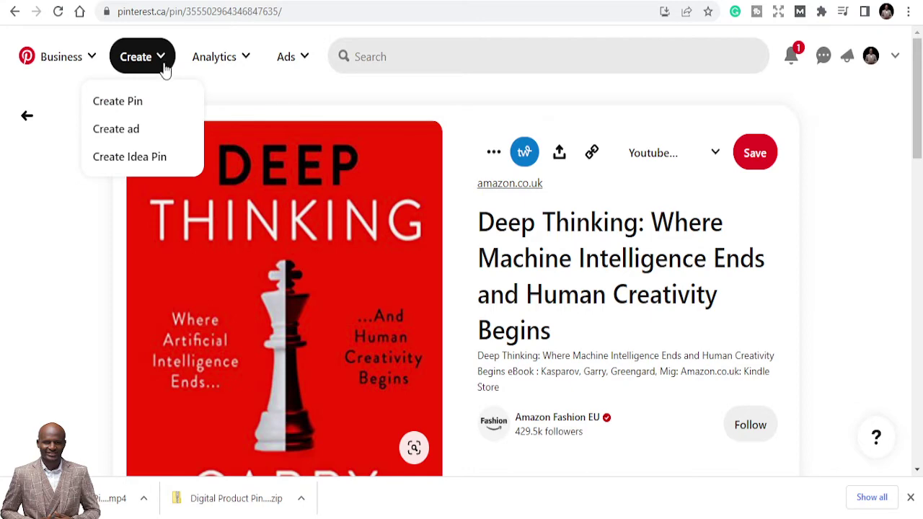
left_click(141, 108)
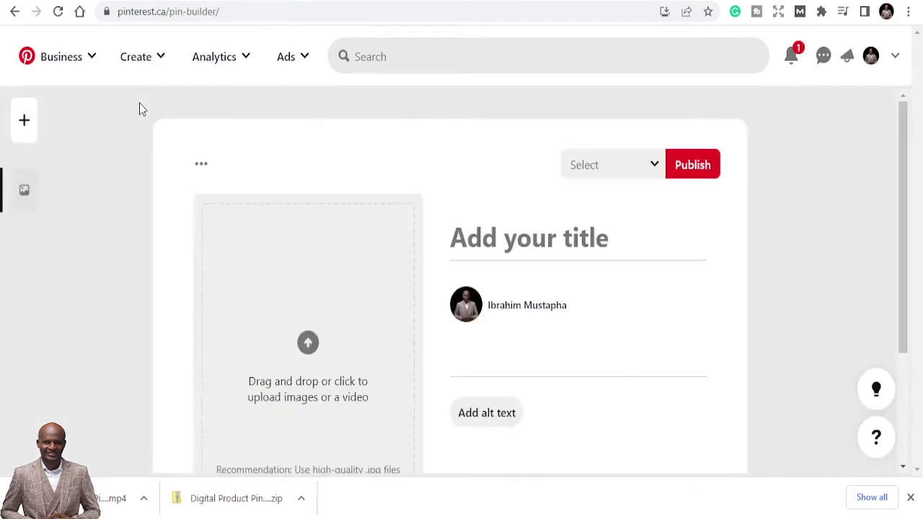
scroll(559, 311, "down", 2)
scroll(465, 299, "up", 2)
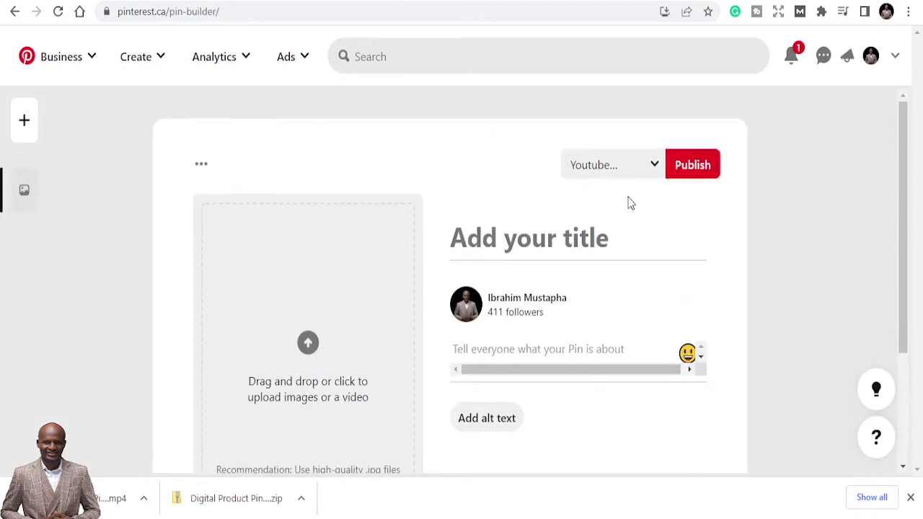
- Look through the boards available for the pin, leaving Youtube Playbook selected
left_click(657, 165)
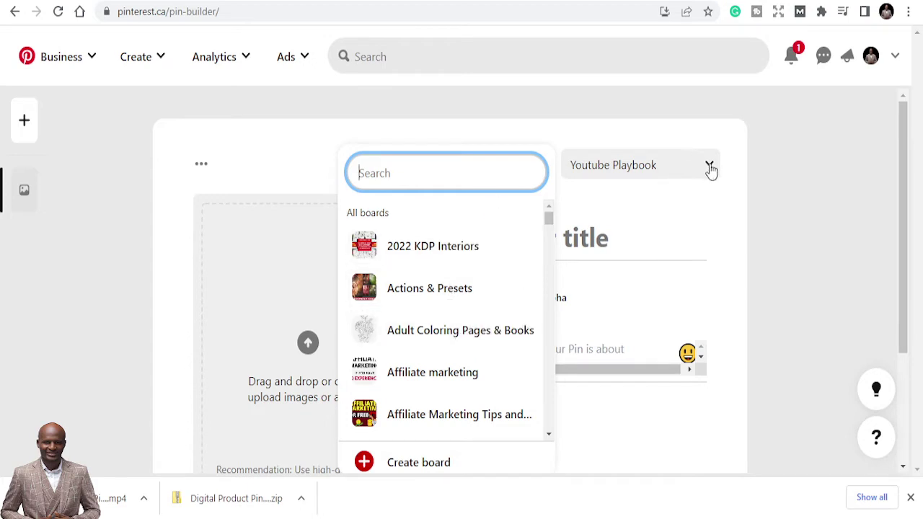
scroll(414, 397, "down", 1)
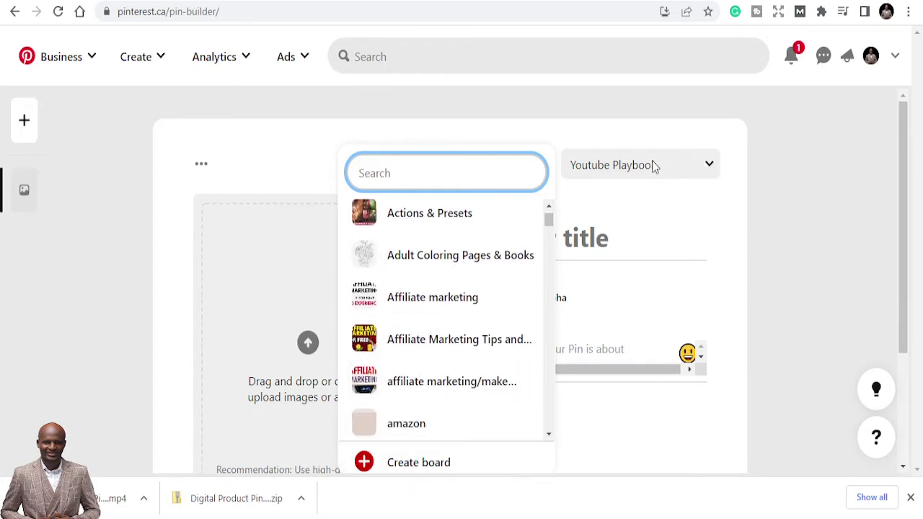
left_click(786, 141)
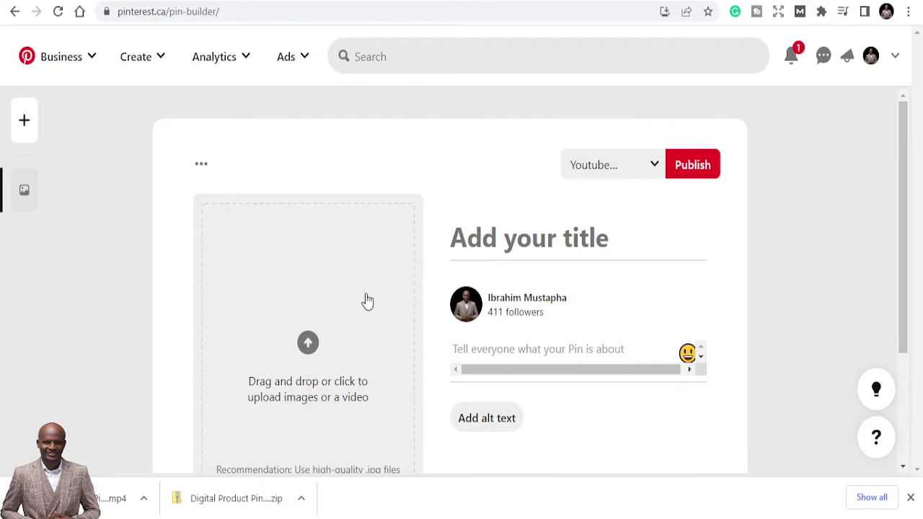
- Look over the pin form's upload area and fields, and add a second blank pin draft
scroll(362, 296, "down", 2)
scroll(362, 296, "up", 2)
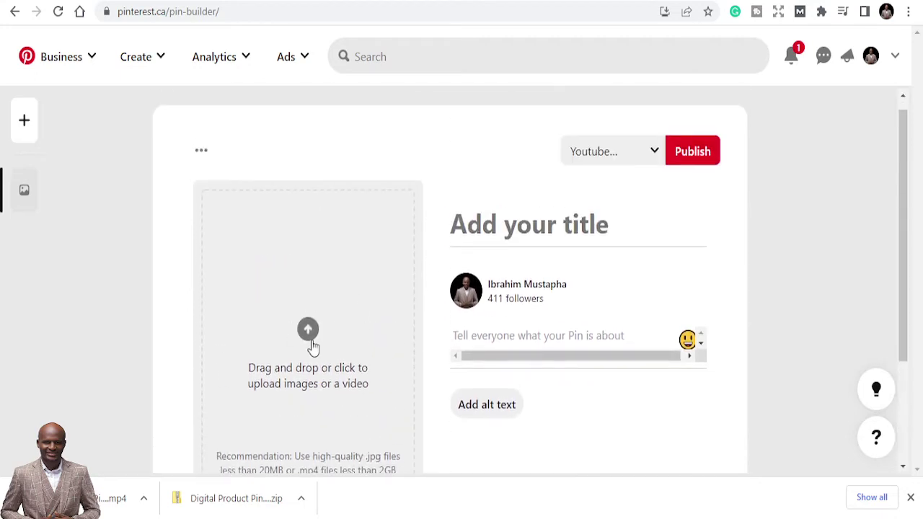
scroll(484, 301, "down", 2)
scroll(482, 293, "up", 1)
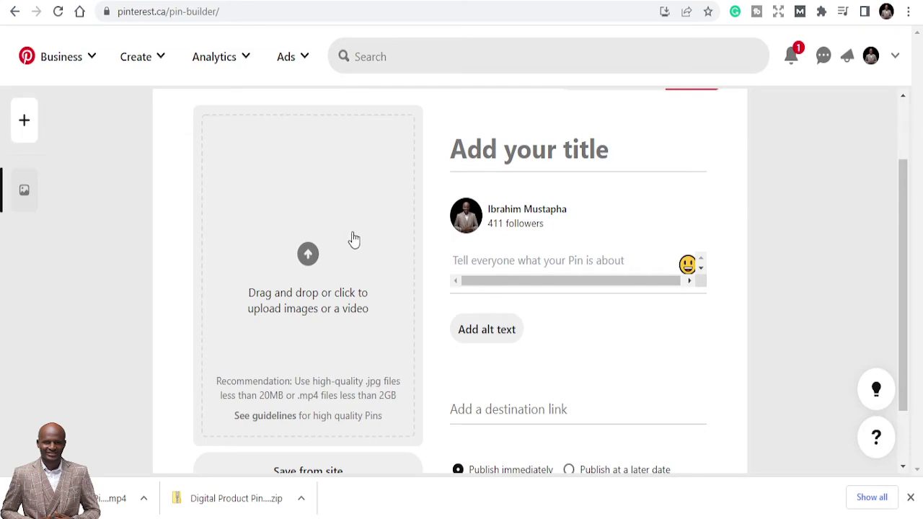
left_click(24, 119)
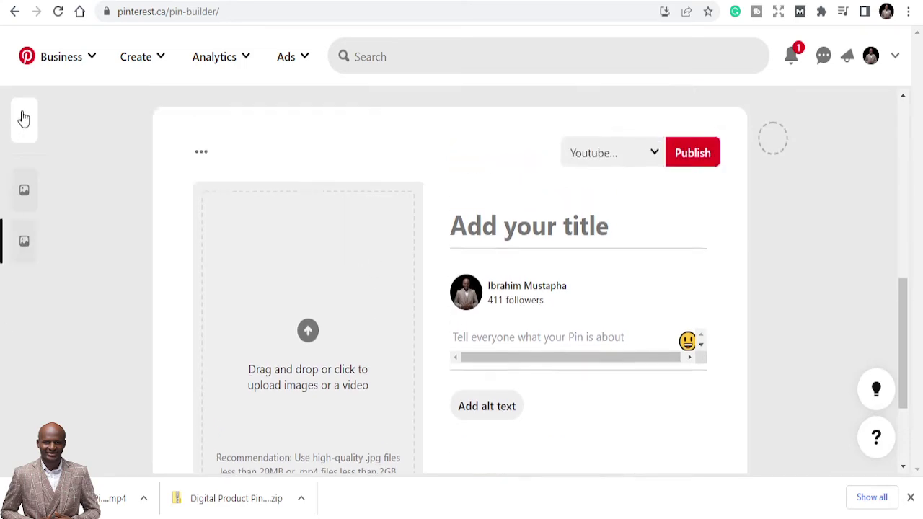
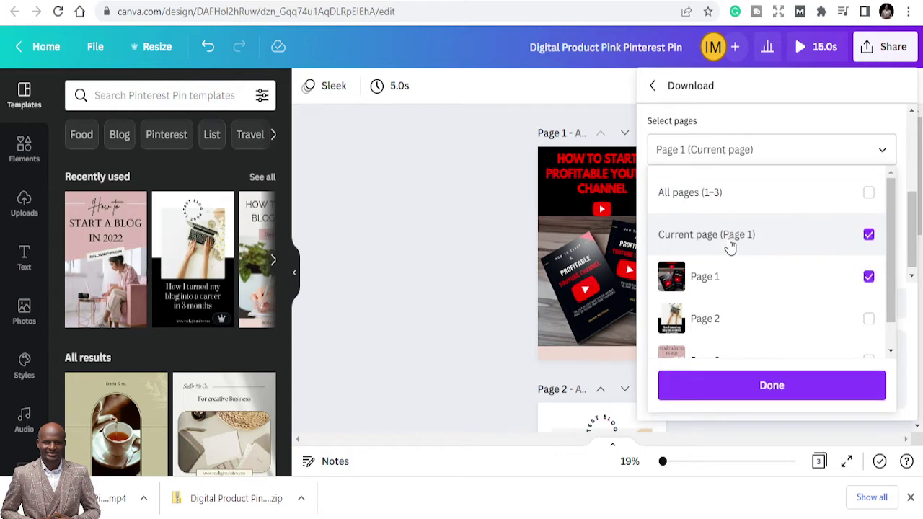
- Download only page 1 of the design from Canva as a PNG and add it to the first pin draft in Pinterest
left_click(781, 391)
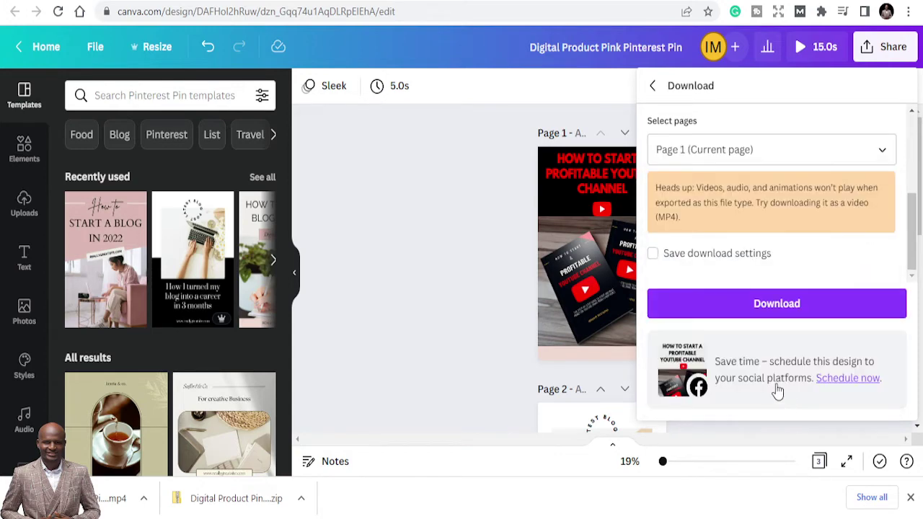
left_click(780, 304)
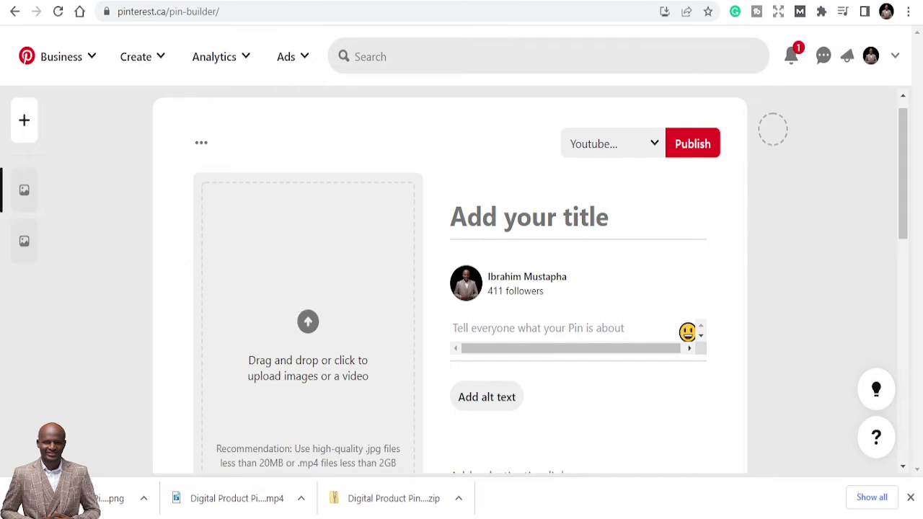
left_click_drag(65, 498, 323, 422)
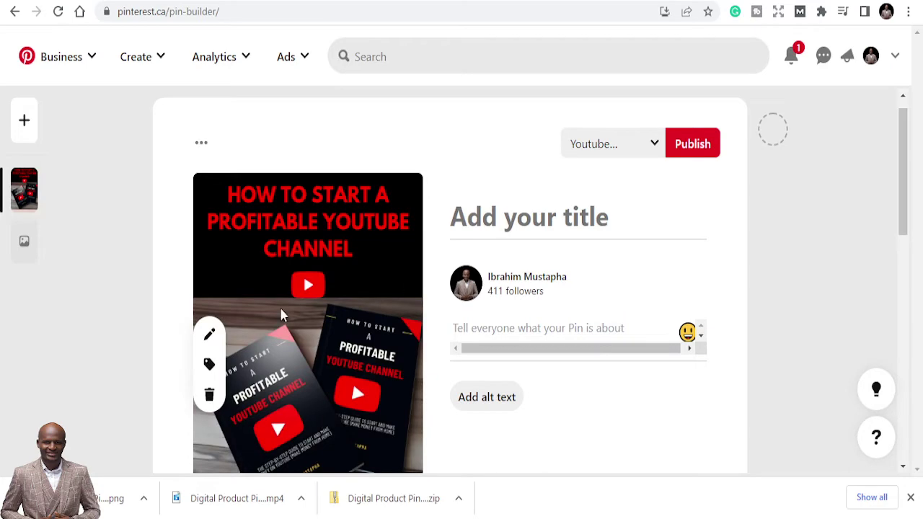
- Title the first pin "How to start a profitable youtube channel (Book Paperback)"
scroll(315, 274, "down", 3)
scroll(348, 195, "up", 2)
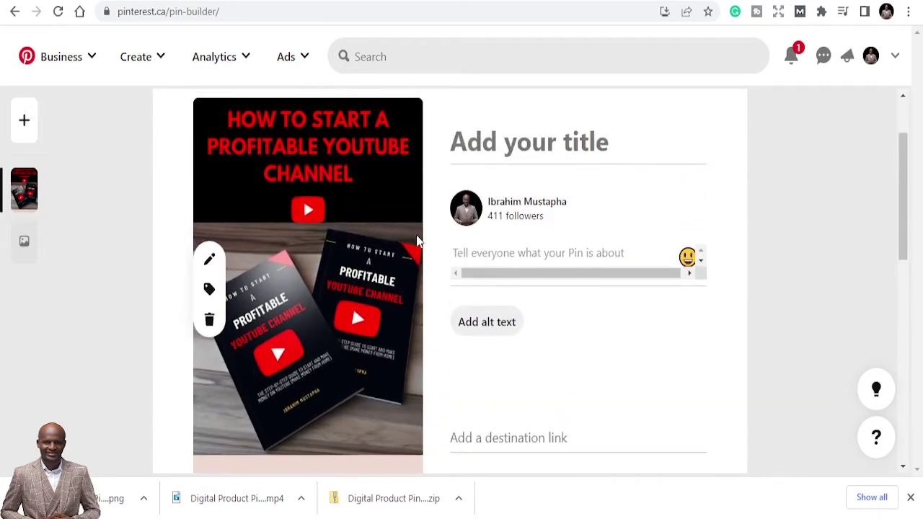
scroll(627, 322, "down", 3)
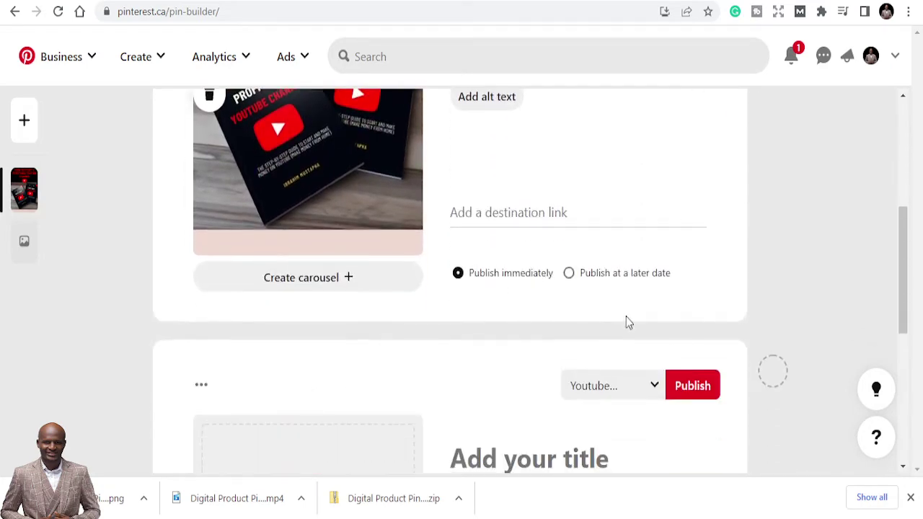
scroll(545, 265, "up", 4)
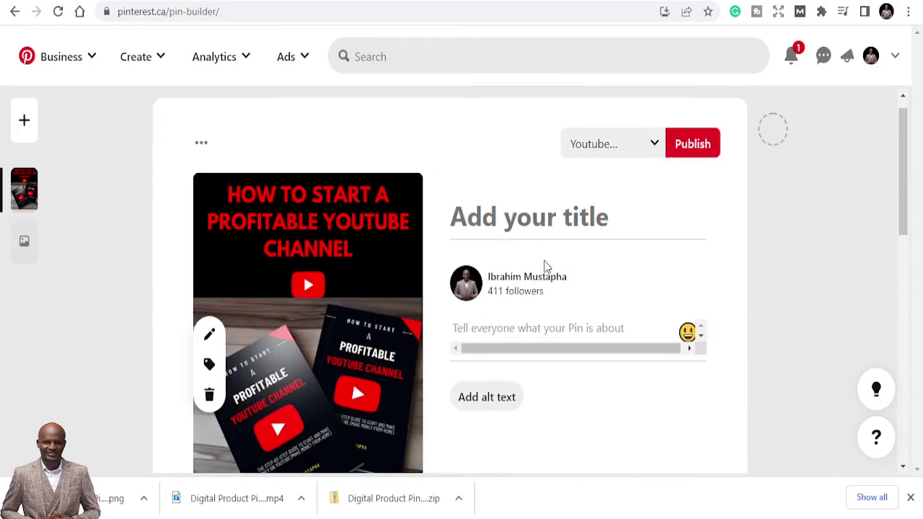
left_click(525, 219)
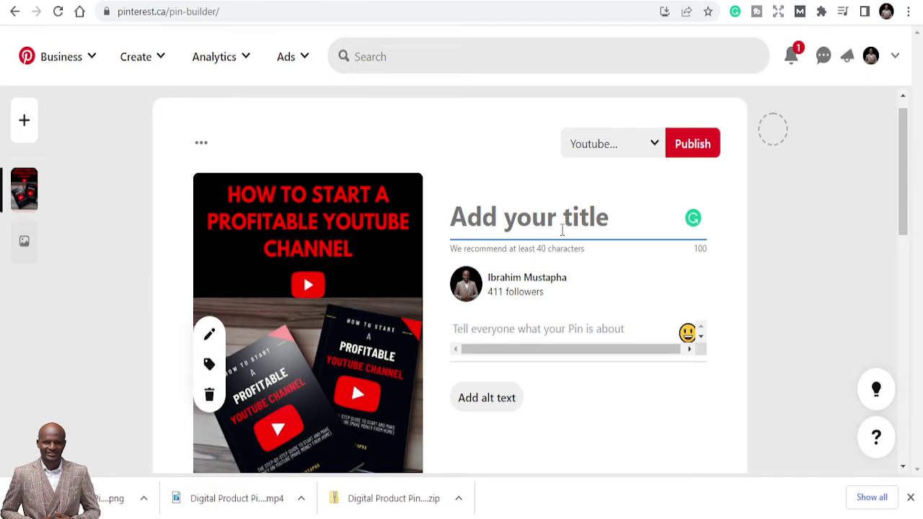
type("How ")
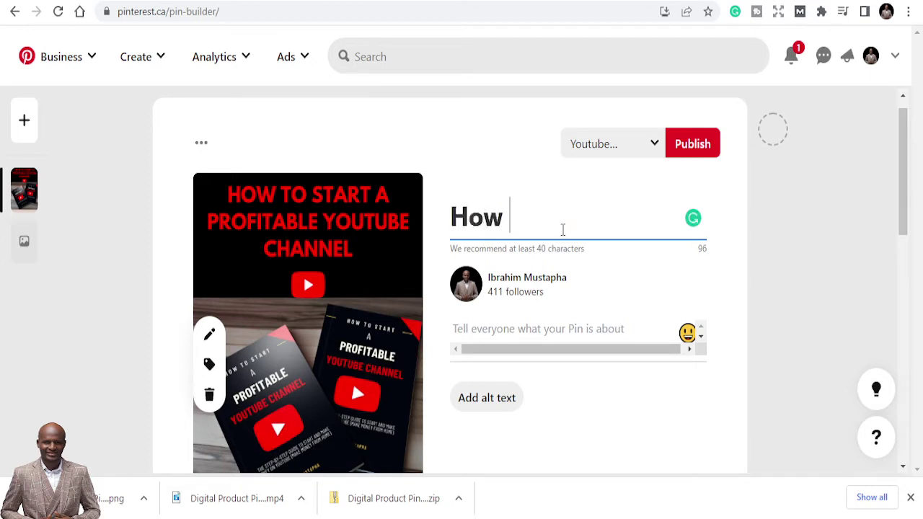
type("to star")
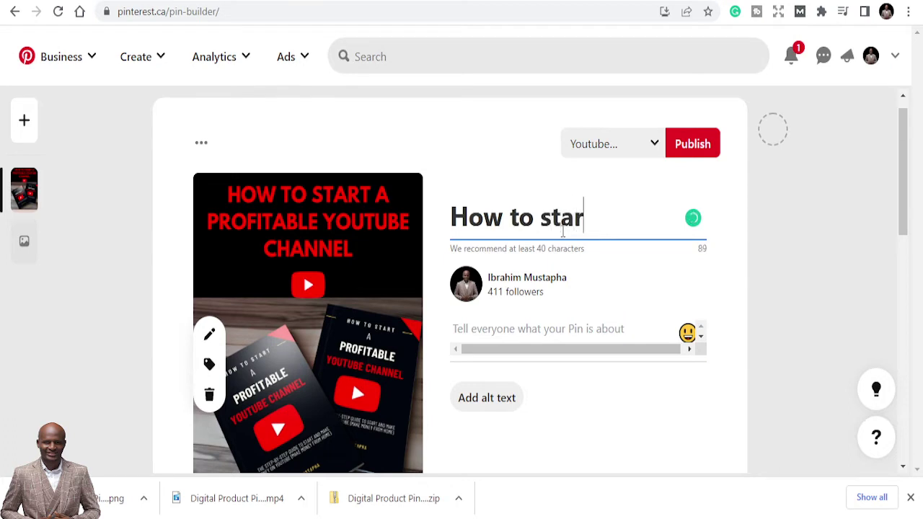
type("t a pro")
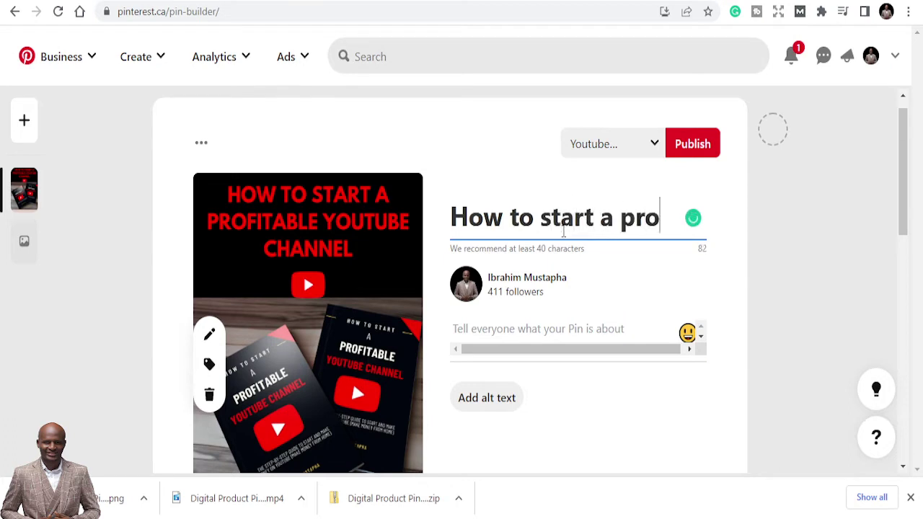
type("fitab")
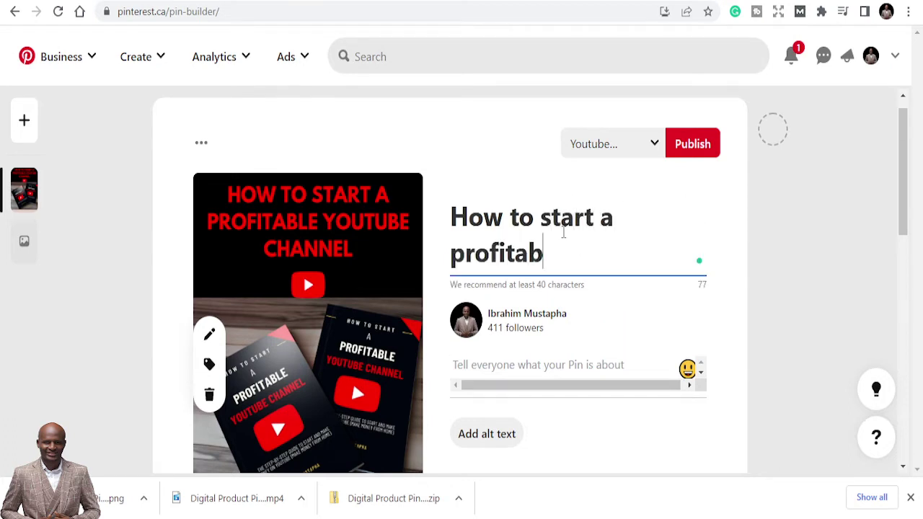
type("le yout")
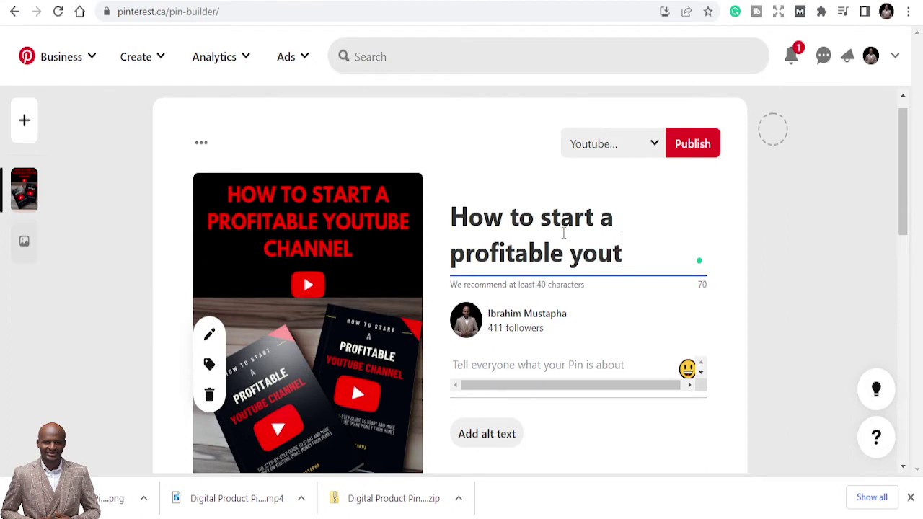
type("ube channel")
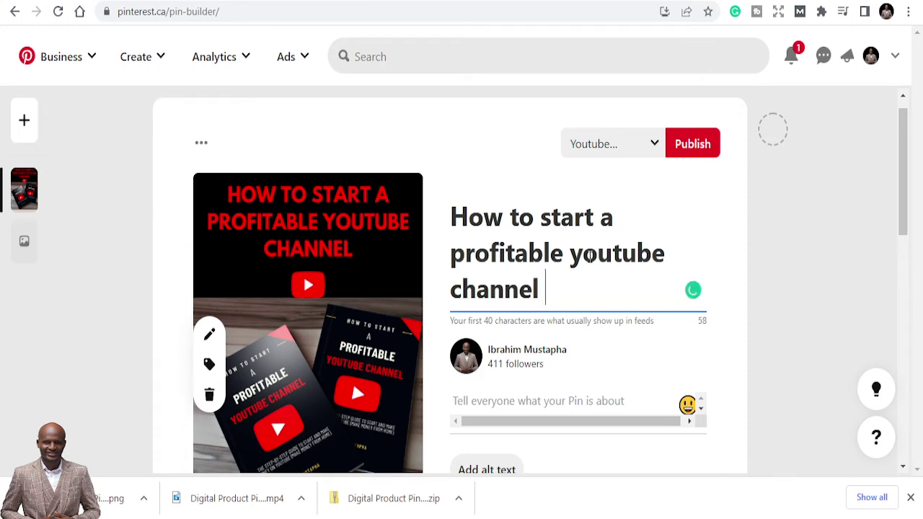
type(" (Books")
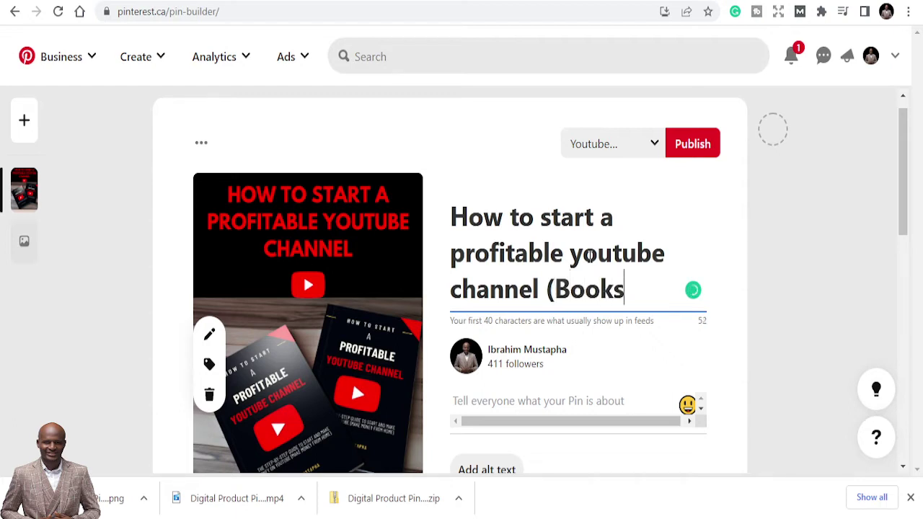
key("BackSpace")
type("Paperbac")
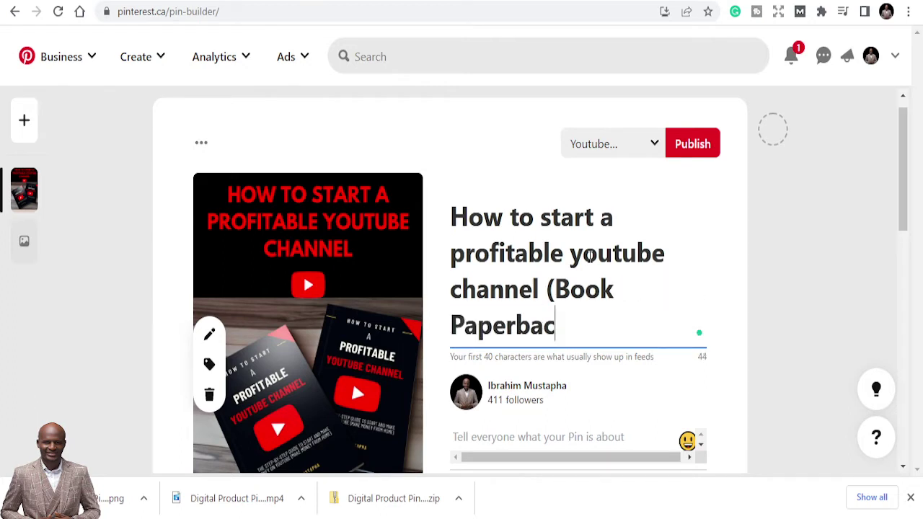
type("k)")
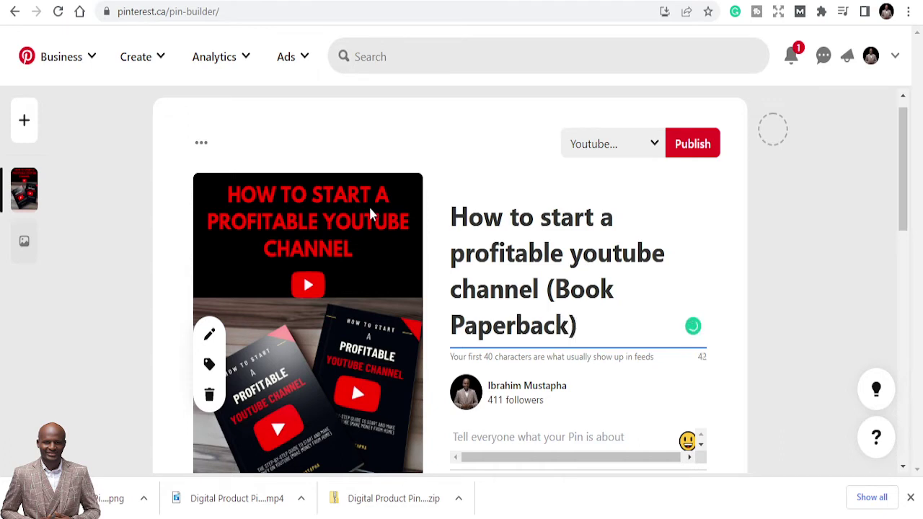
- Fill the pin's description with the opening "Welcome to How to Start..." sentence from the book's Amazon page, followed by "#youtube #amazon"
scroll(655, 245, "down", 2)
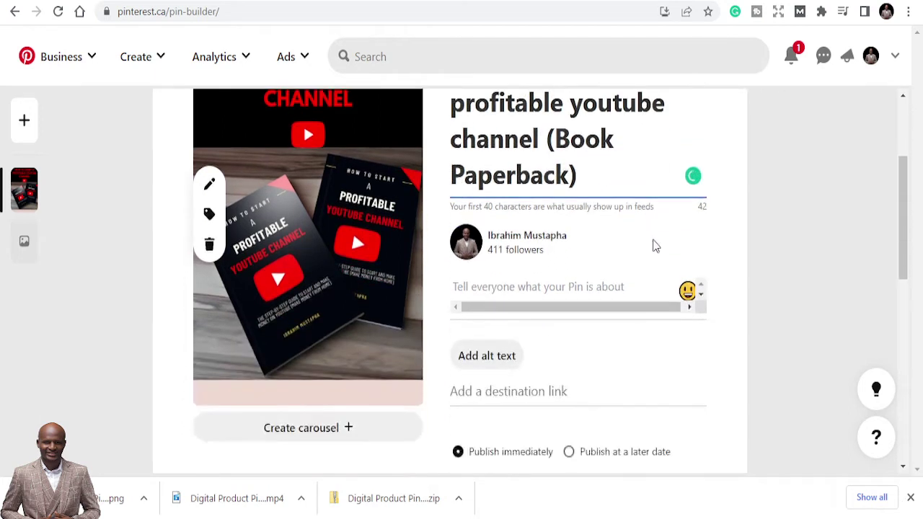
scroll(654, 245, "down", 1)
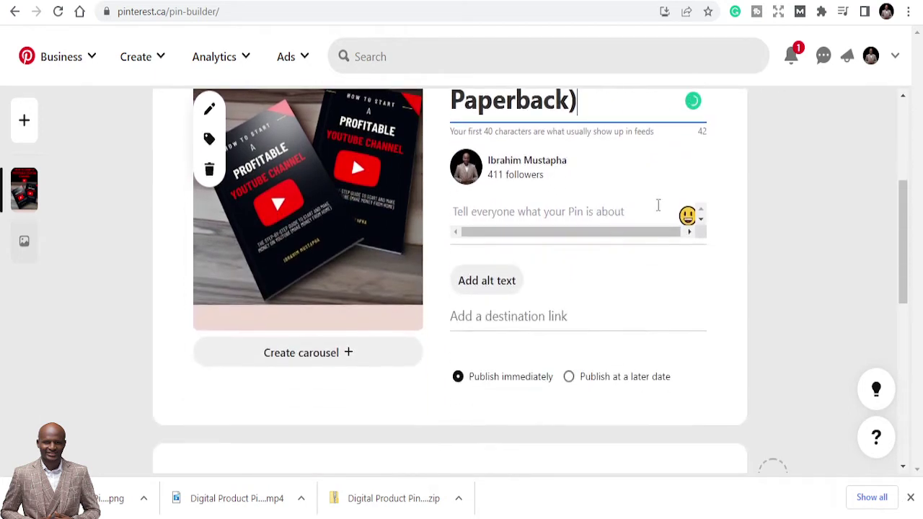
left_click(528, 212)
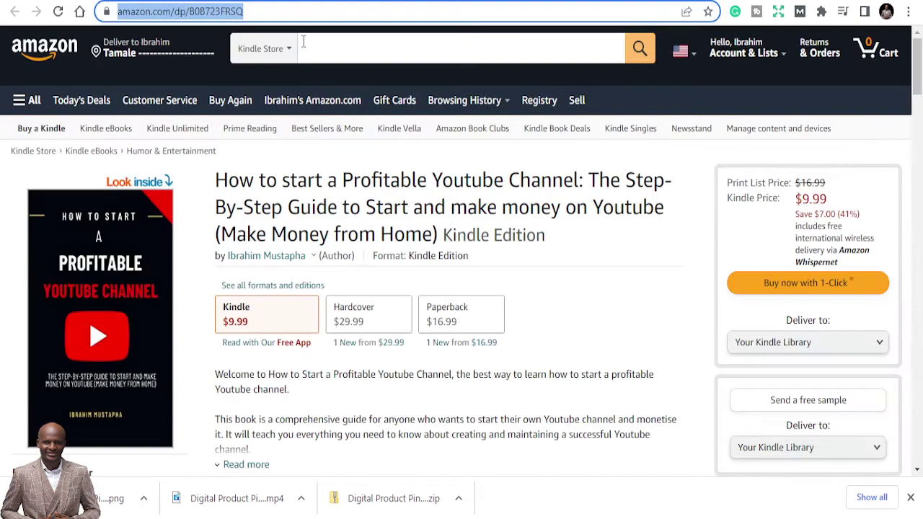
scroll(422, 428, "down", 2)
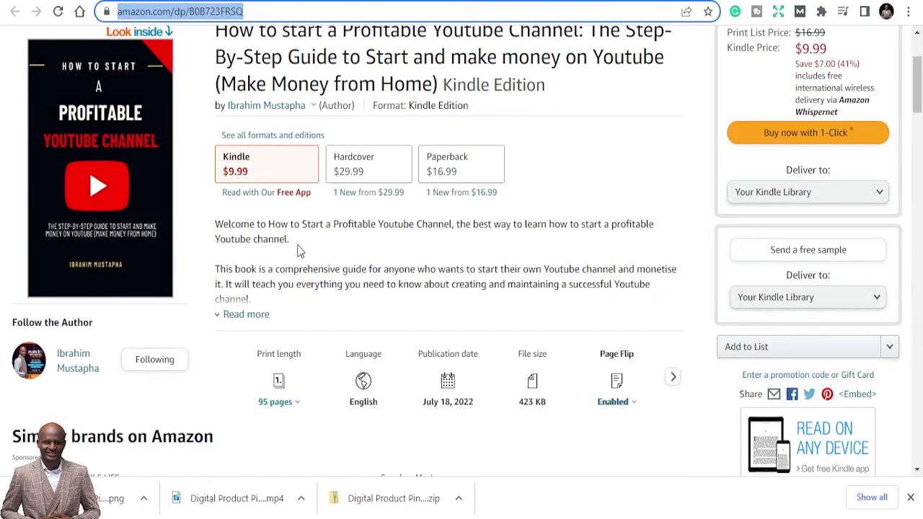
left_click_drag(290, 240, 215, 223)
key("ctrl+c")
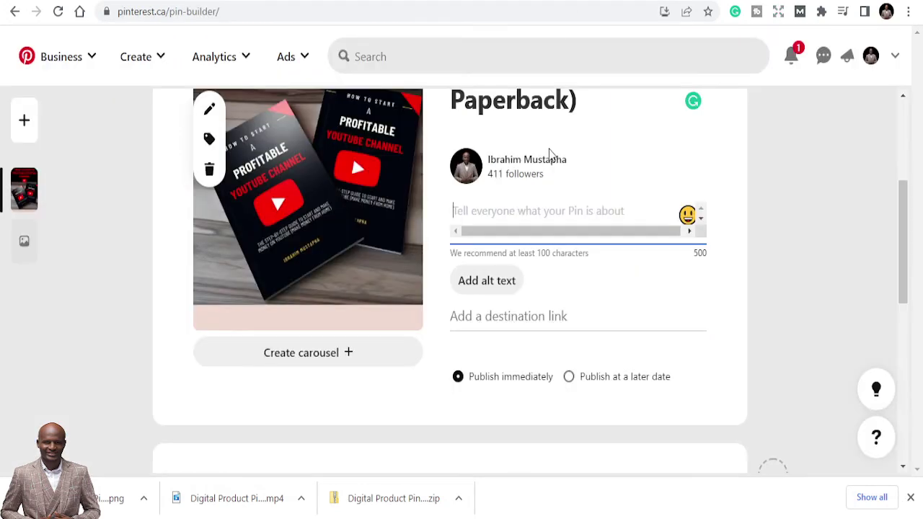
left_click(523, 223)
key("ctrl+v")
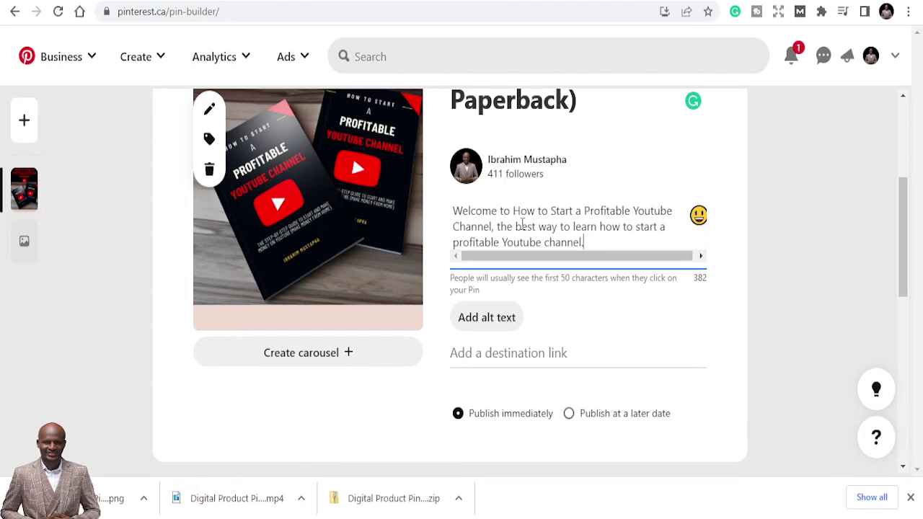
type("#youtube #amazon")
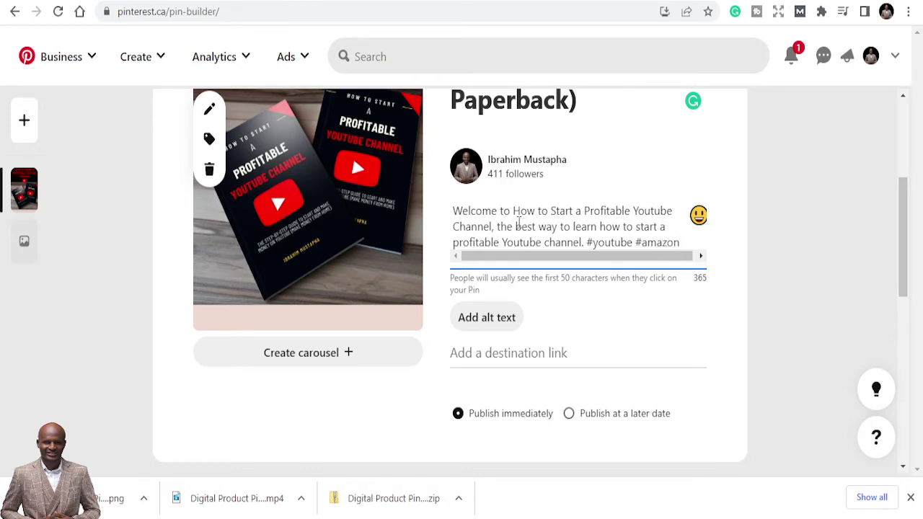
- Add the alt text "How to start a profitable youtube channel" to the first pin, copied from its title
left_click(501, 321)
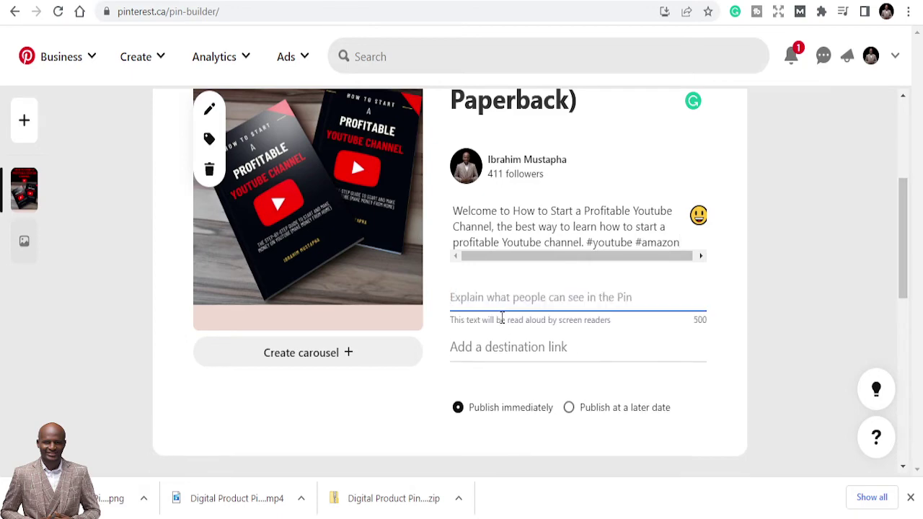
scroll(502, 320, "up", 3)
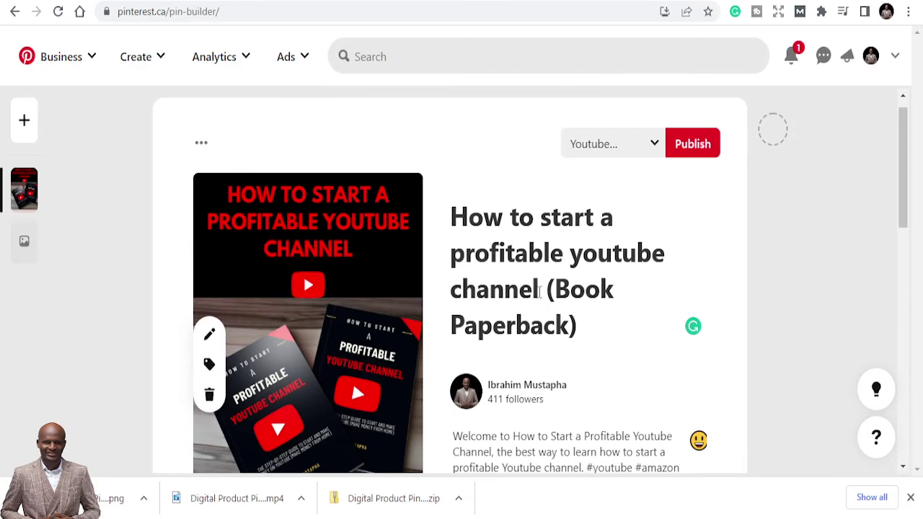
left_click_drag(538, 290, 447, 207)
key("ctrl+c")
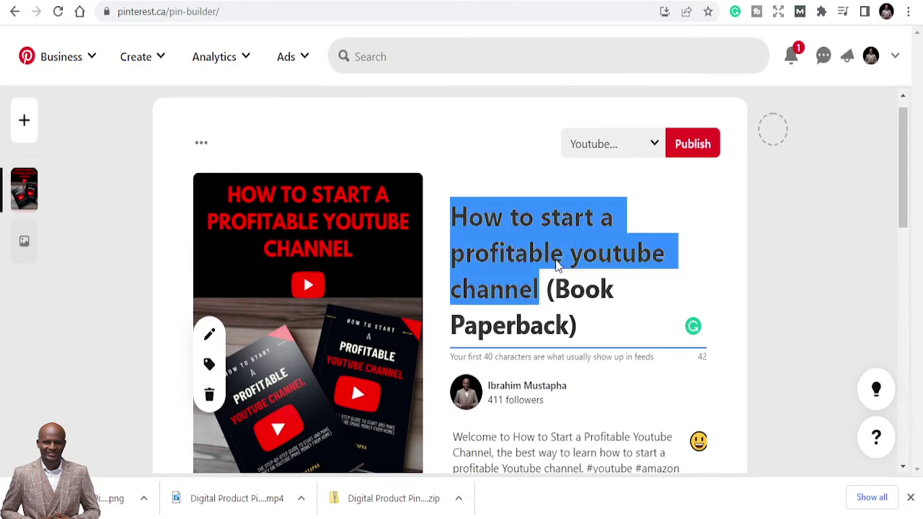
scroll(556, 274, "down", 4)
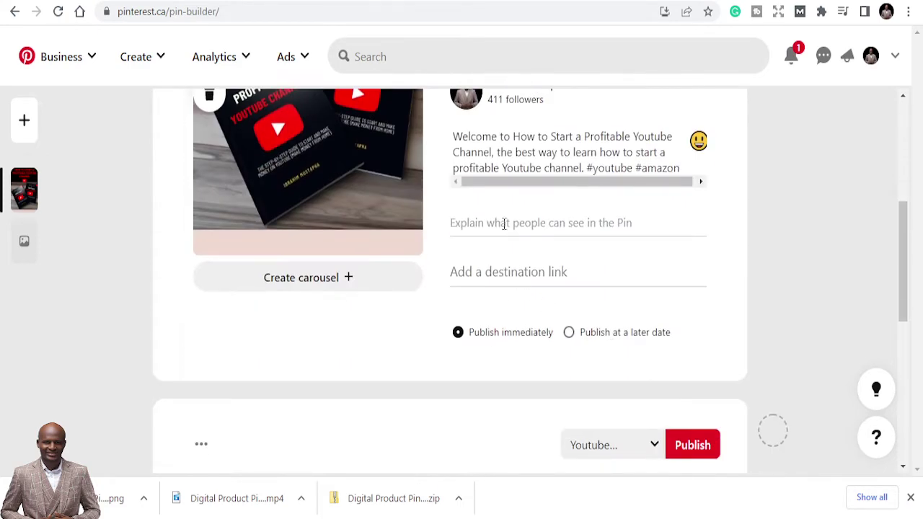
left_click(504, 224)
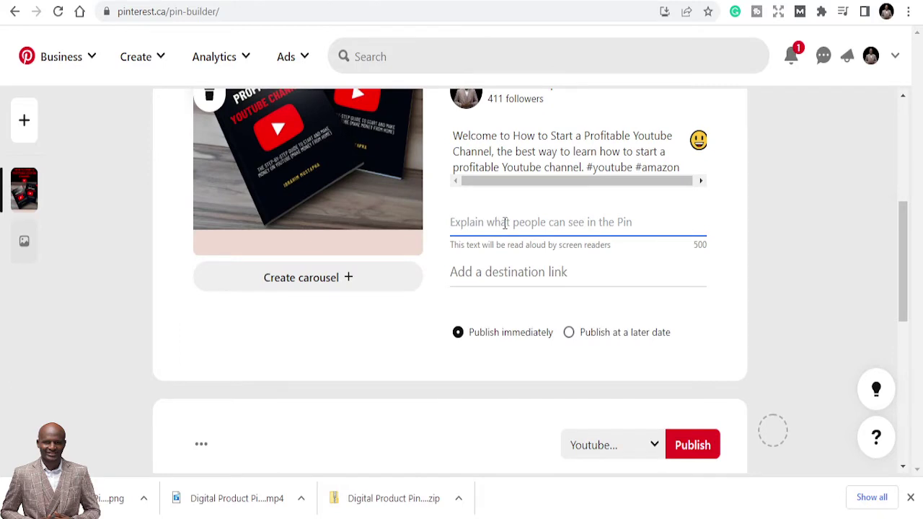
key("ctrl+v")
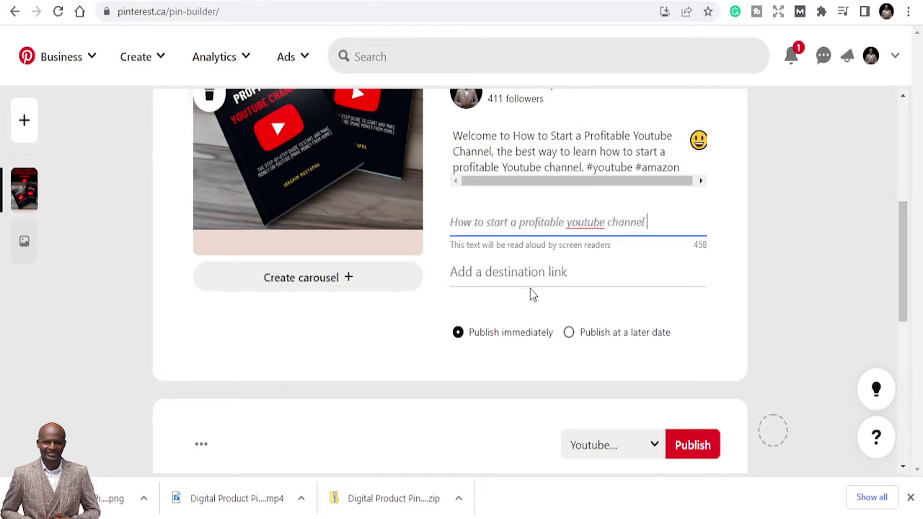
left_click(520, 274)
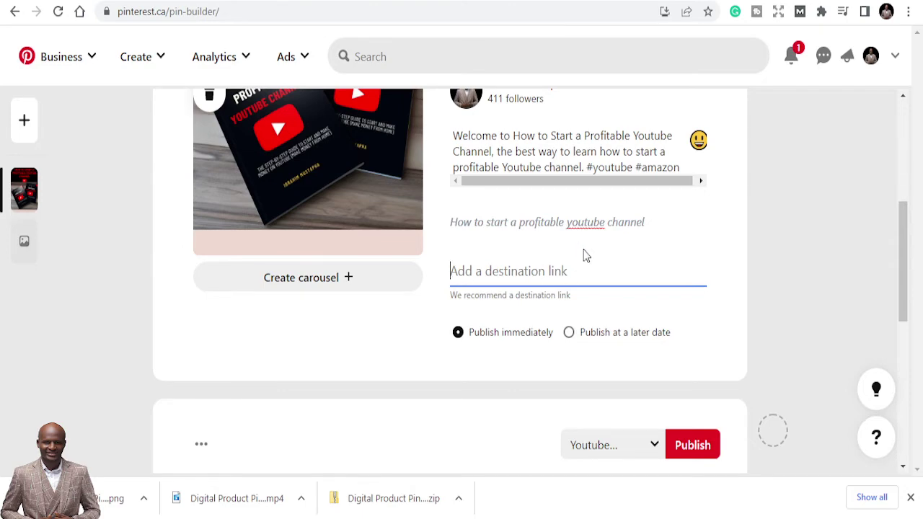
left_click(191, 0)
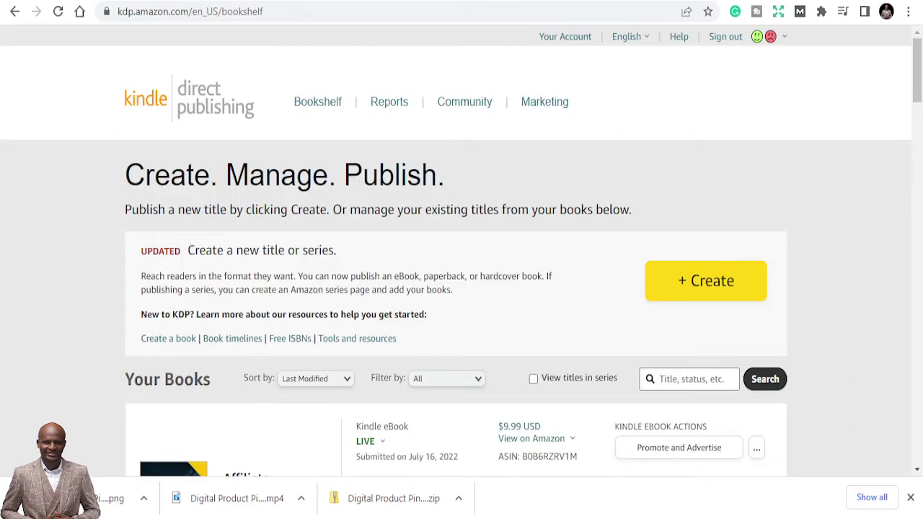
left_click(238, 0)
scroll(245, 115, "up", 3)
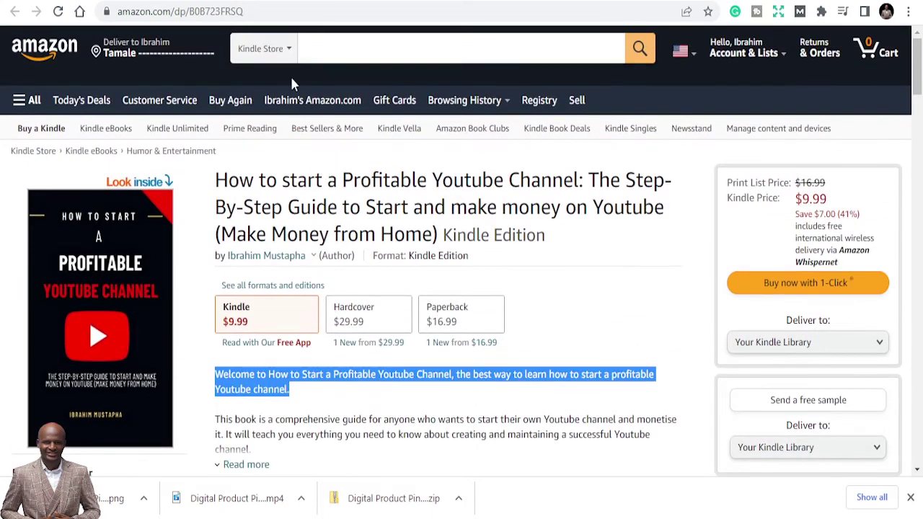
left_click(220, 13)
key("ctrl+c")
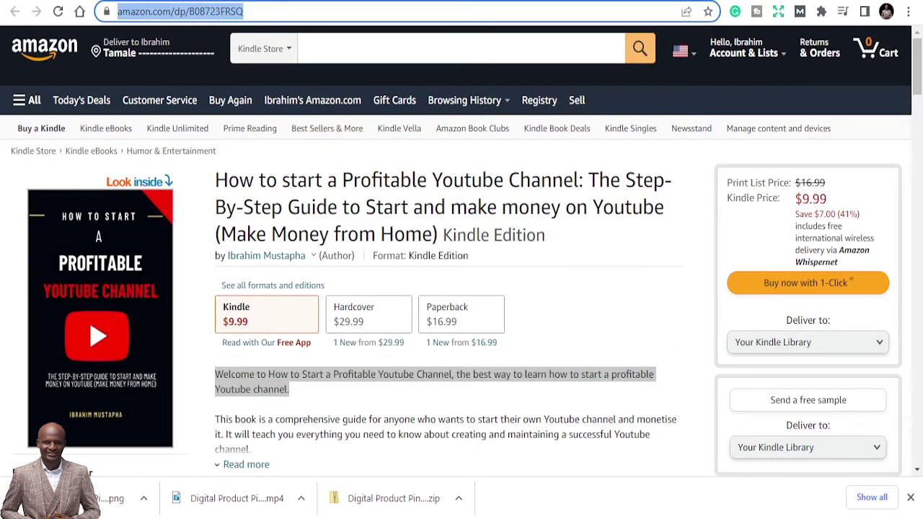
key("ctrl+Tab")
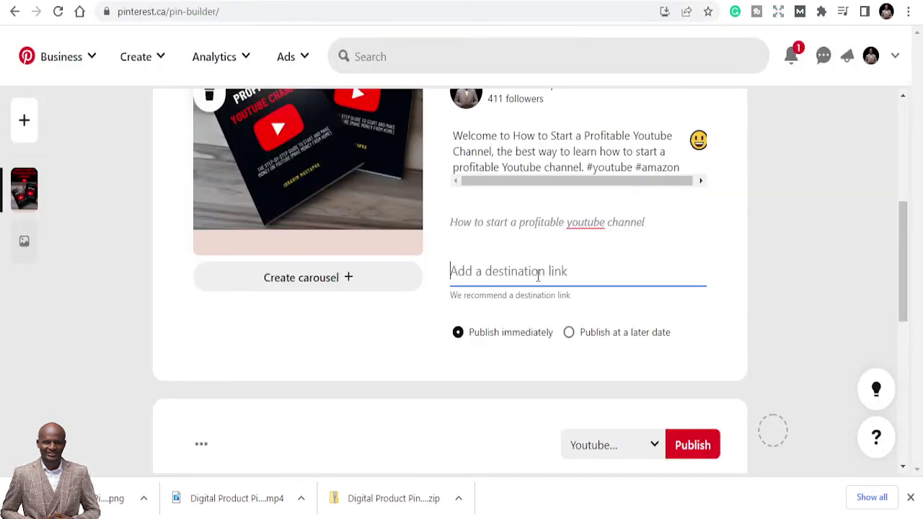
key("ctrl+v")
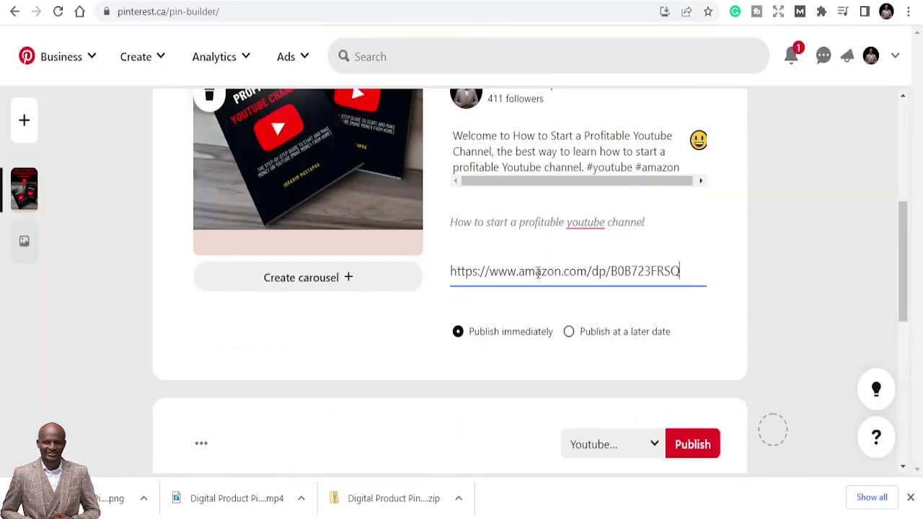
- Review the first pin's image, title, description, alt text, link and publishing option, and look over the blank second draft
scroll(731, 283, "up", 3)
scroll(655, 372, "down", 2)
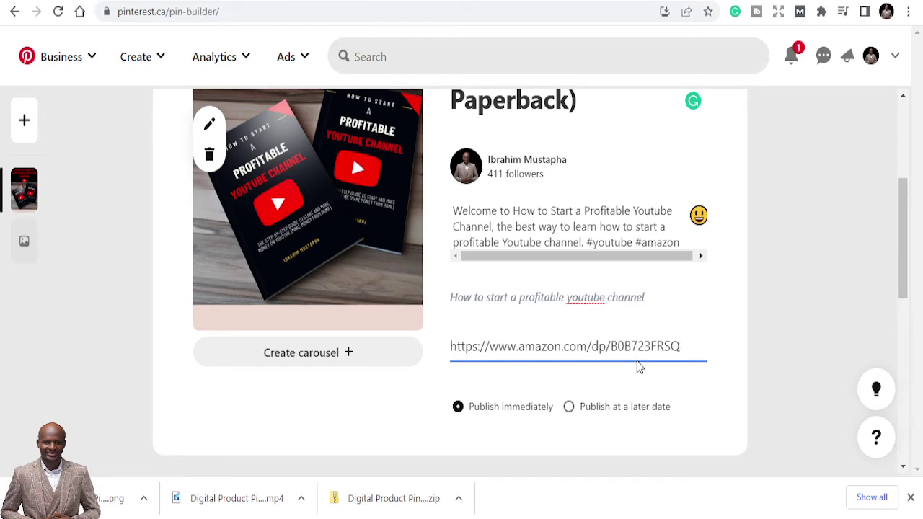
scroll(640, 347, "up", 3)
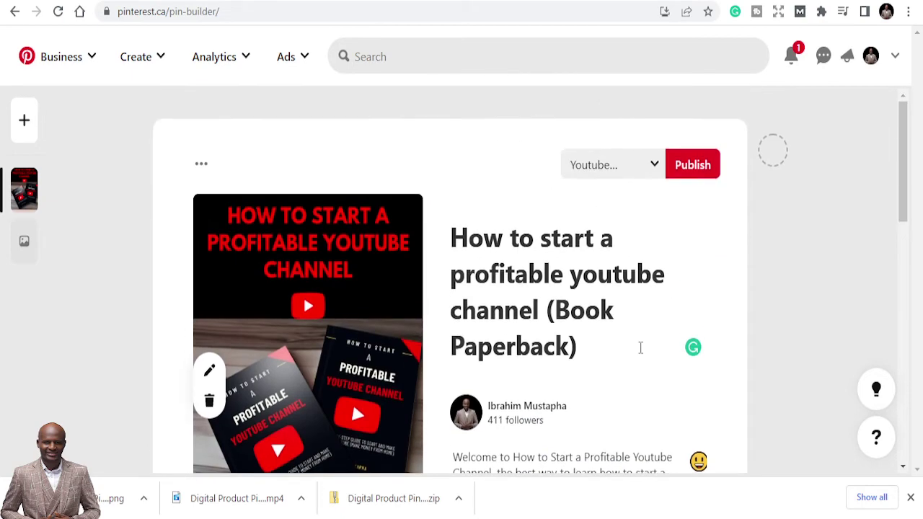
scroll(645, 324, "down", 5)
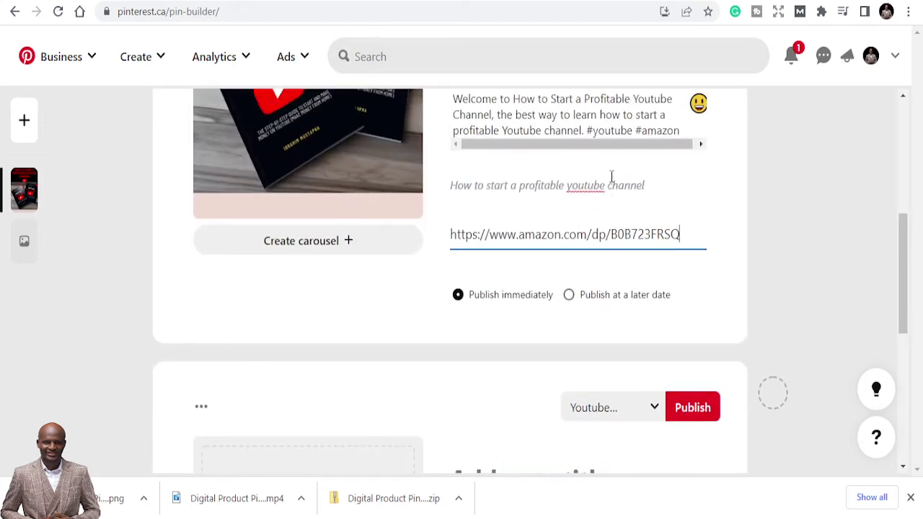
scroll(635, 192, "down", 4)
scroll(443, 223, "up", 3)
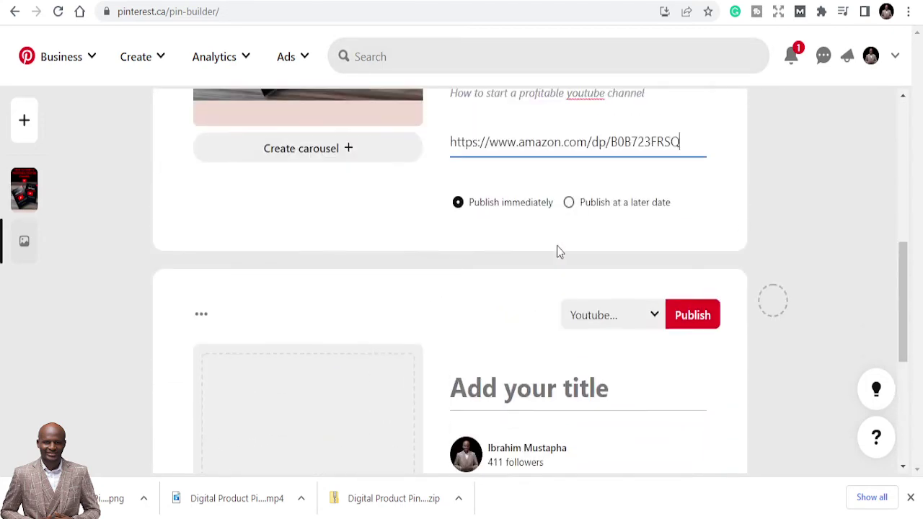
scroll(556, 252, "down", 1)
scroll(544, 256, "down", 2)
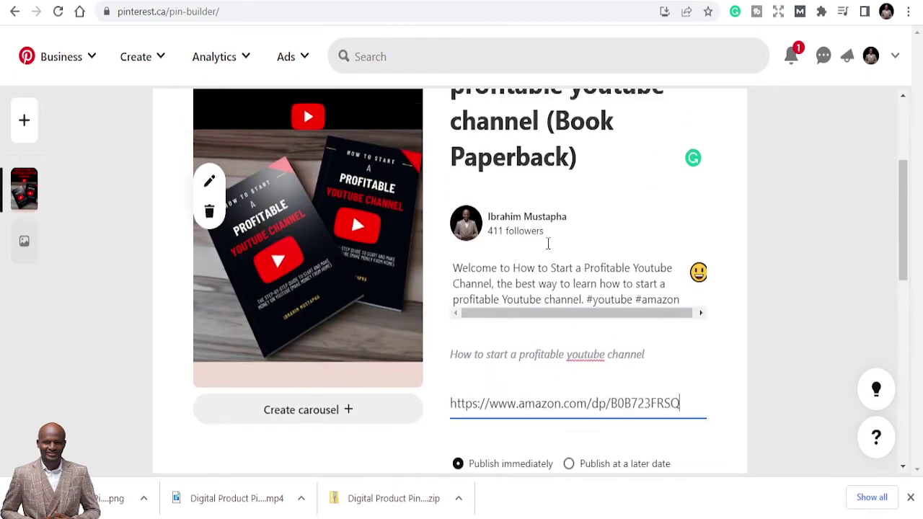
- Title the second pin "How to start a profitable youtube channel step by step guide to youtube", reusing the first pin's opening words
scroll(548, 240, "up", 3)
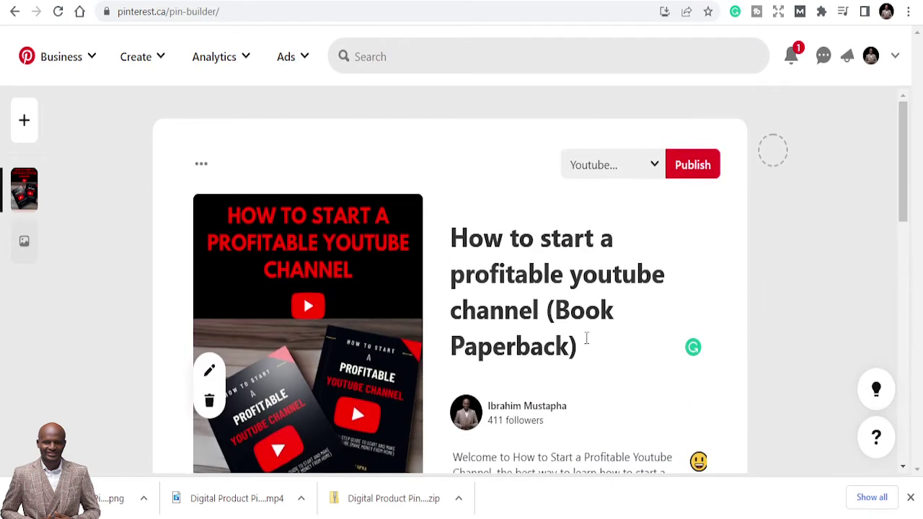
left_click_drag(548, 311, 451, 237)
key("ctrl+c")
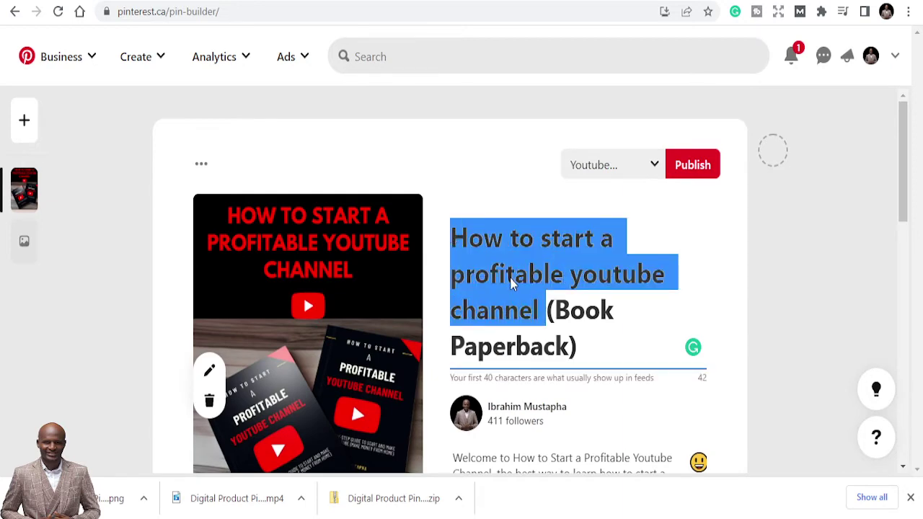
scroll(618, 391, "down", 10)
scroll(573, 361, "down", 3)
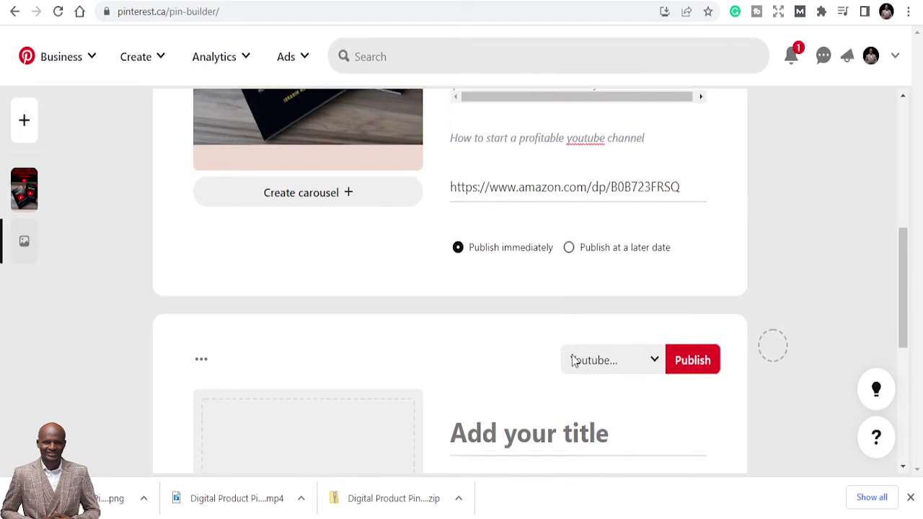
left_click(555, 325)
key("ctrl+v")
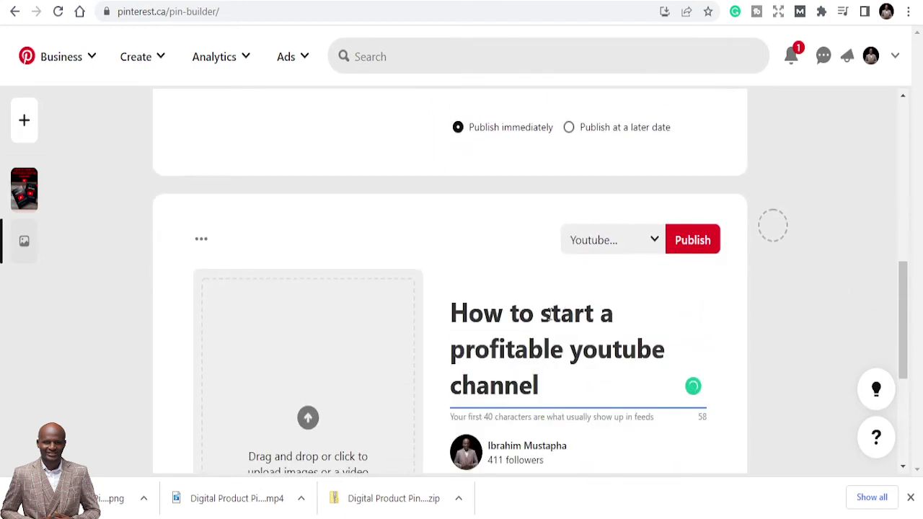
type("step ")
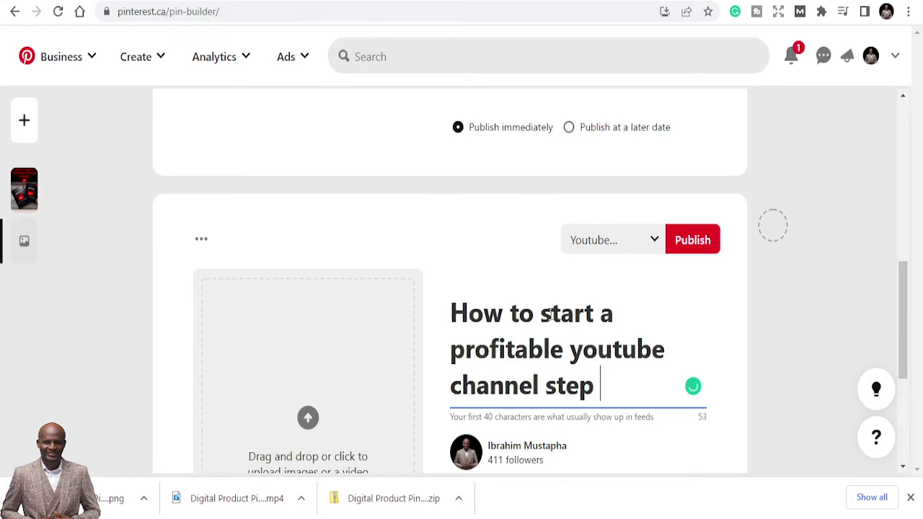
type("by step ")
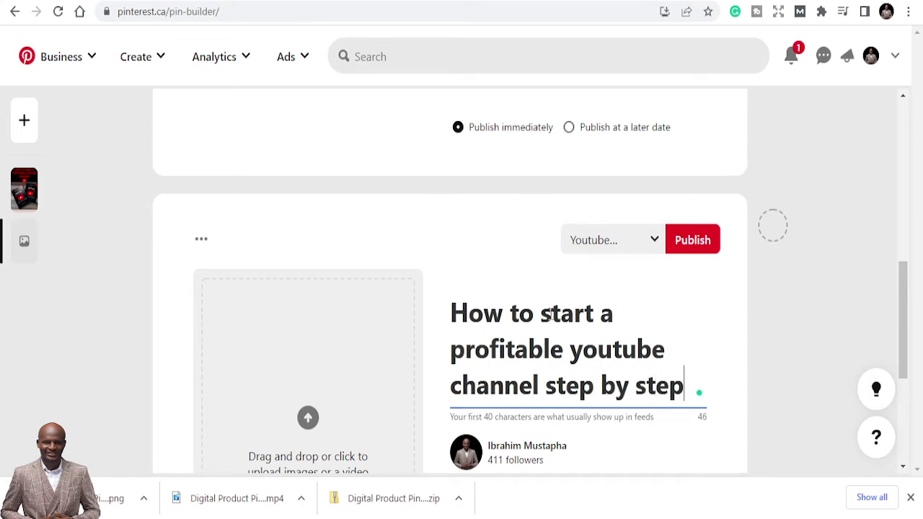
type("guide t")
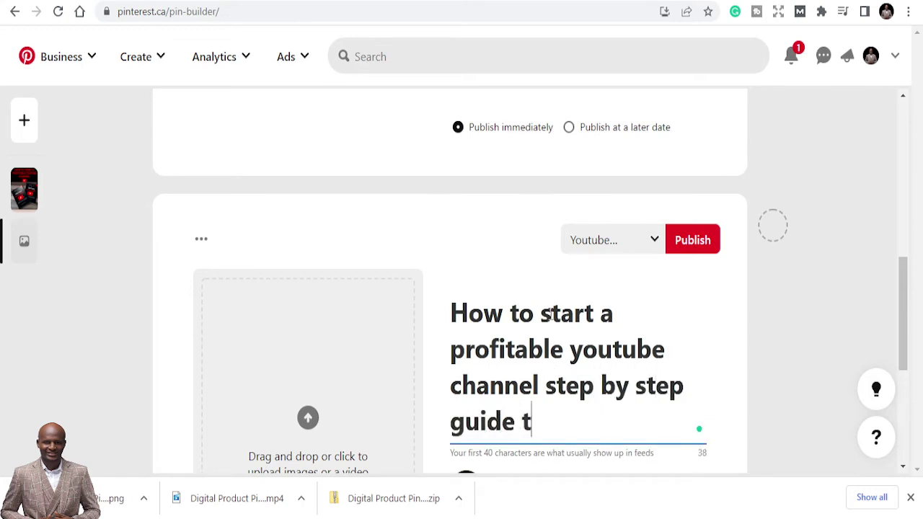
type("o yout")
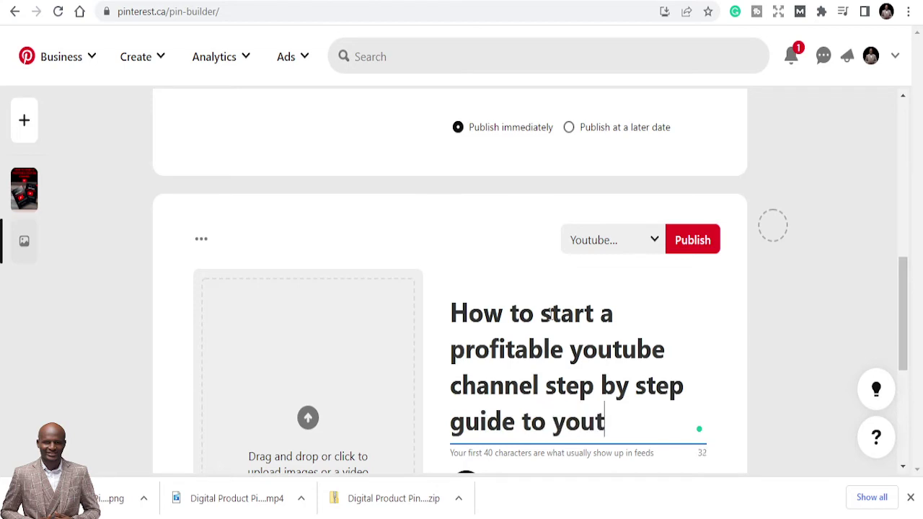
type("ube")
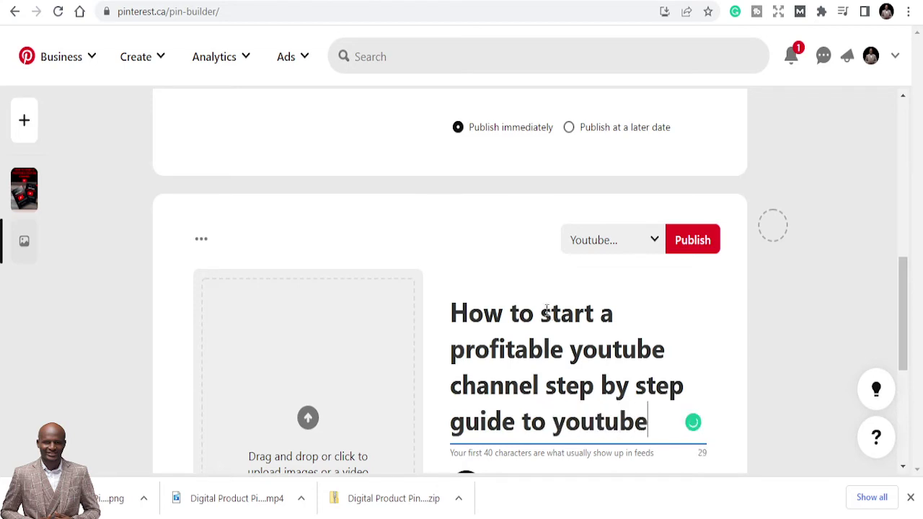
- Describe the second pin as "learn how to create a profitable youtube channel step by step"
scroll(603, 354, "down", 1)
scroll(603, 353, "down", 3)
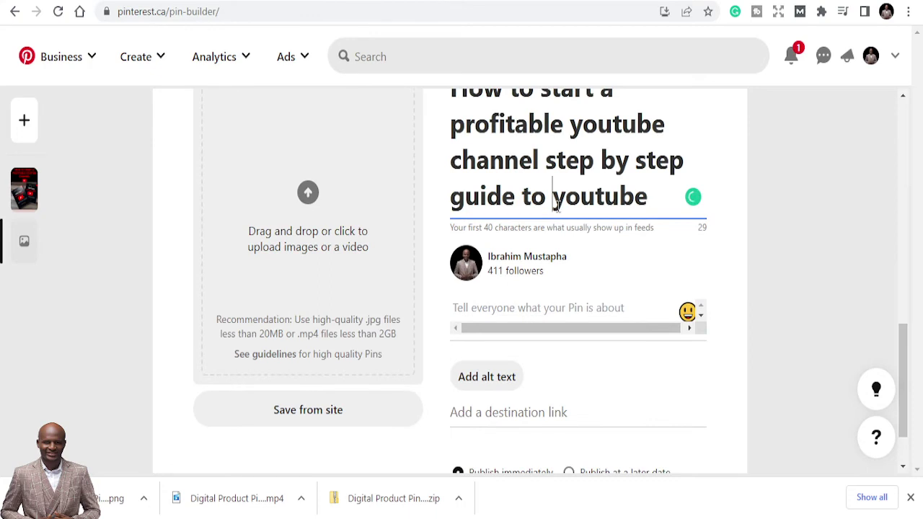
scroll(570, 238, "up", 1)
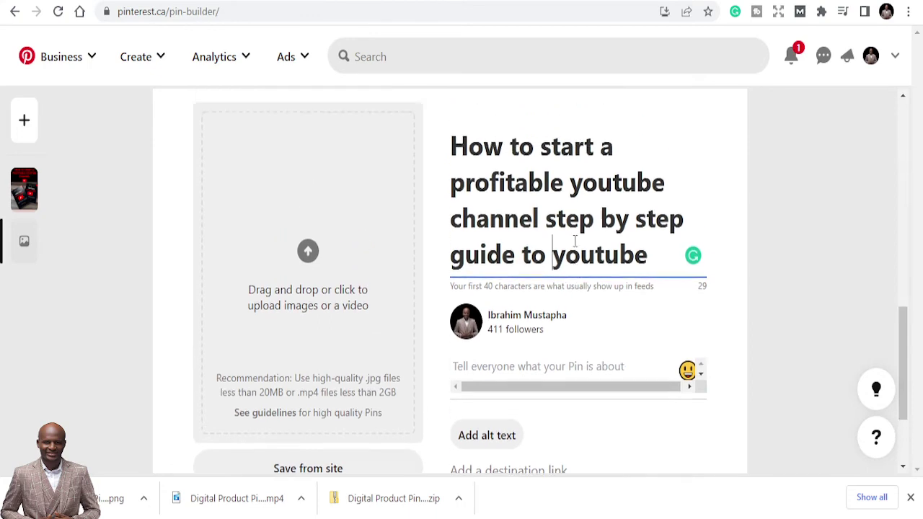
scroll(581, 284, "down", 2)
scroll(580, 284, "down", 1)
left_click(537, 230)
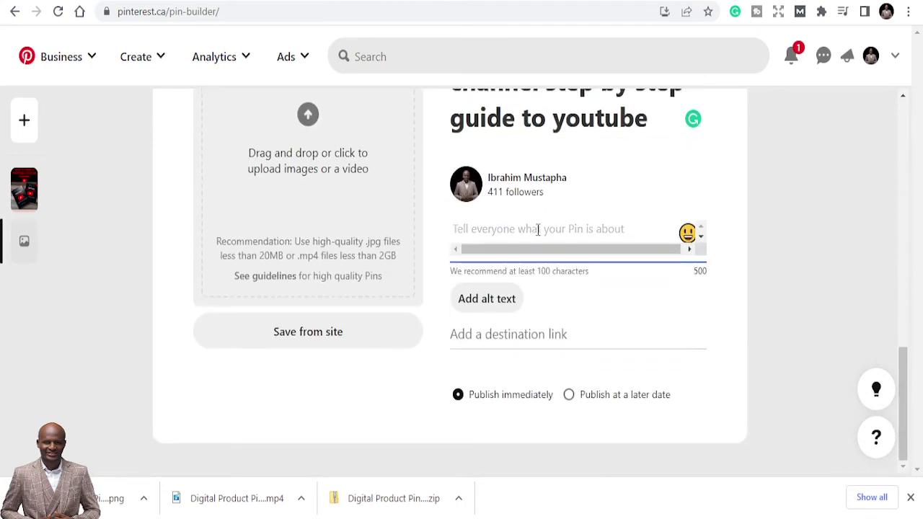
type("I")
key("BackSpace")
type("learn")
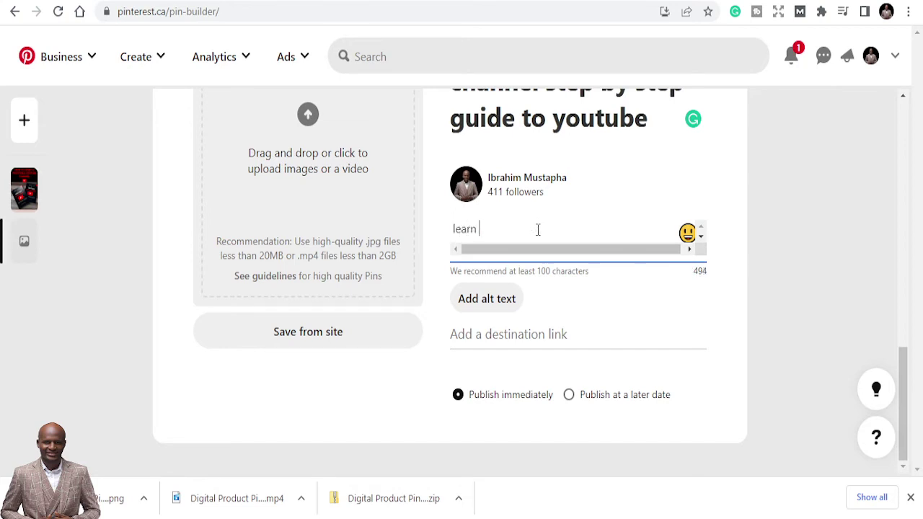
type(" how to create a")
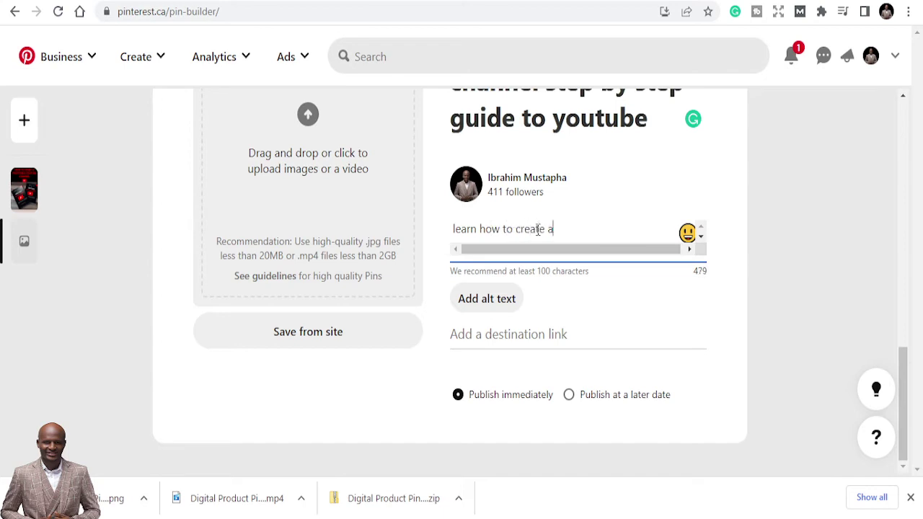
type(" profitable you")
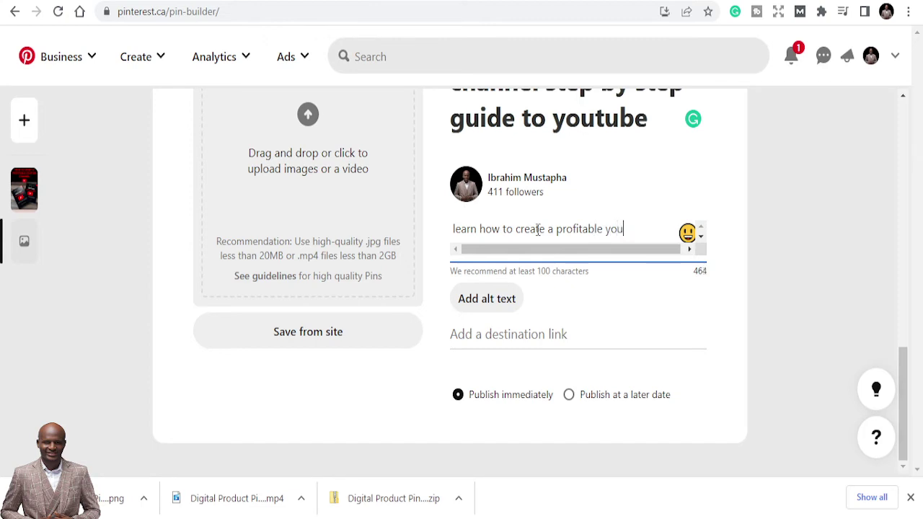
type("tub\\")
key("BackSpace")
key("BackSpace")
type("e")
key("BackSpace")
type("be chan")
type("nel step by step")
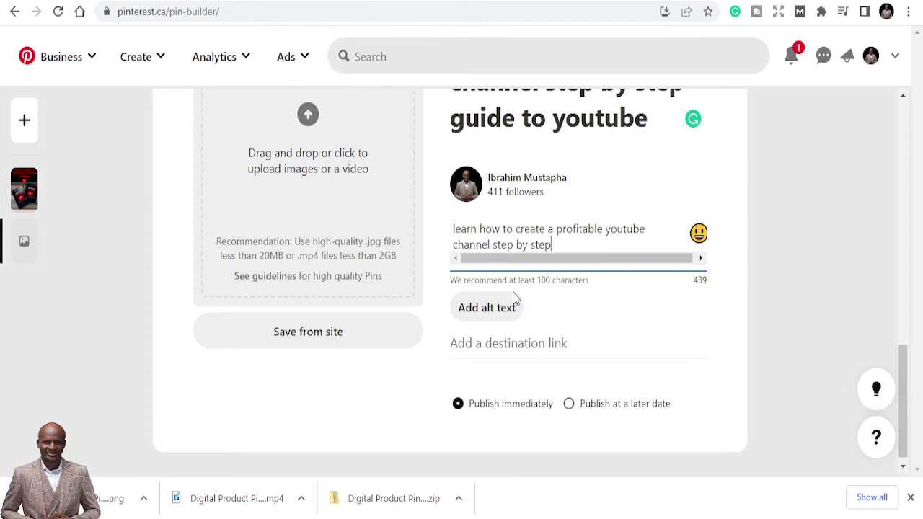
- Upload the downloaded Digital Product mp4 video of the book design to the second pin draft
left_click(294, 138)
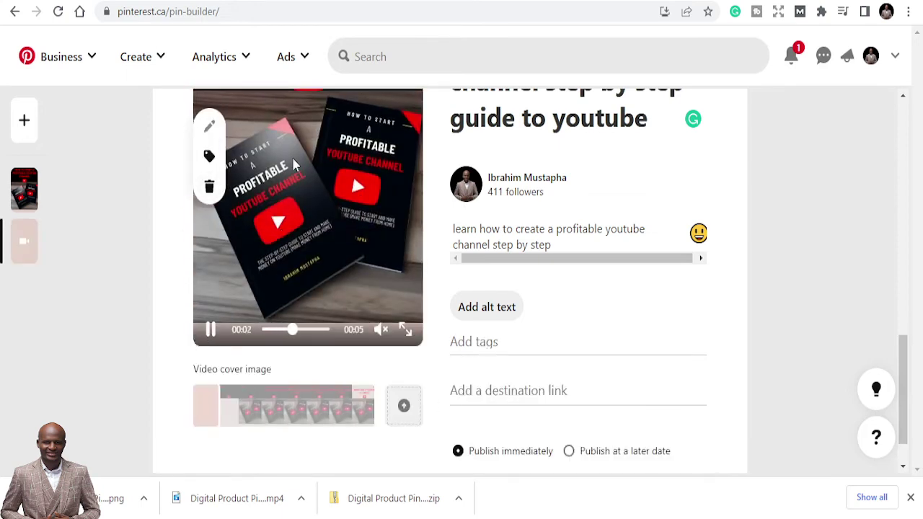
scroll(577, 283, "down", 1)
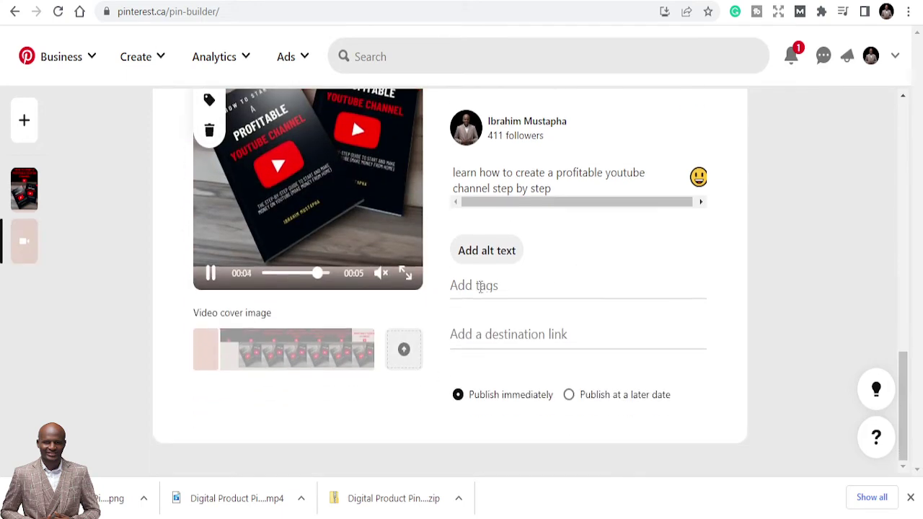
- Search the second pin's tags for "cont" and add the Contemporary Art tag from the Art category
scroll(429, 229, "up", 3)
scroll(429, 229, "down", 3)
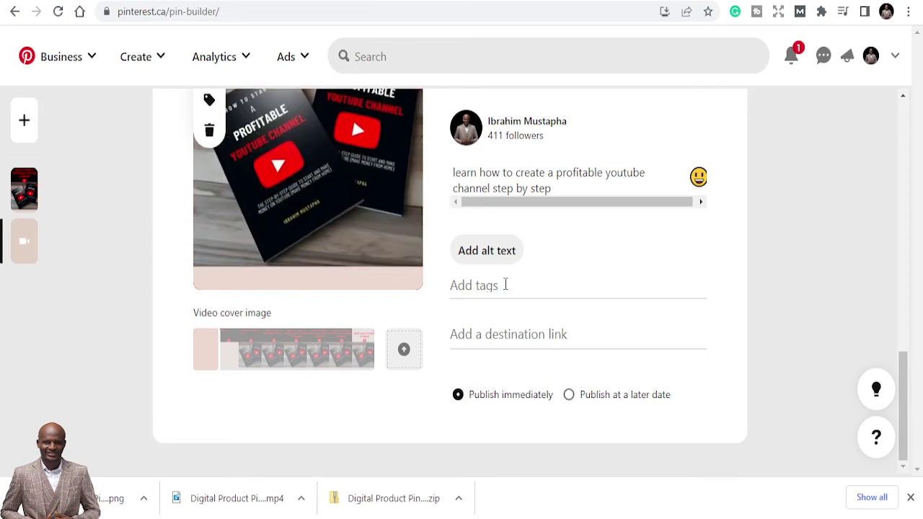
left_click(506, 285)
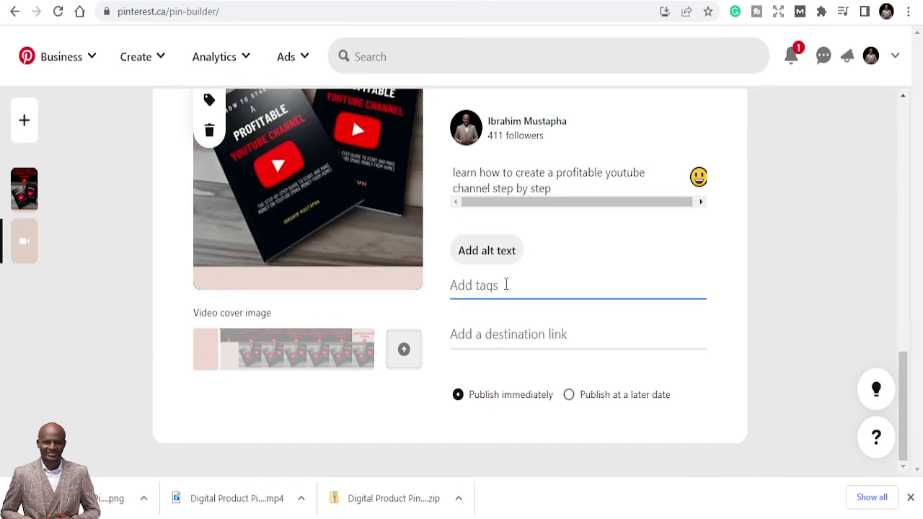
type("con")
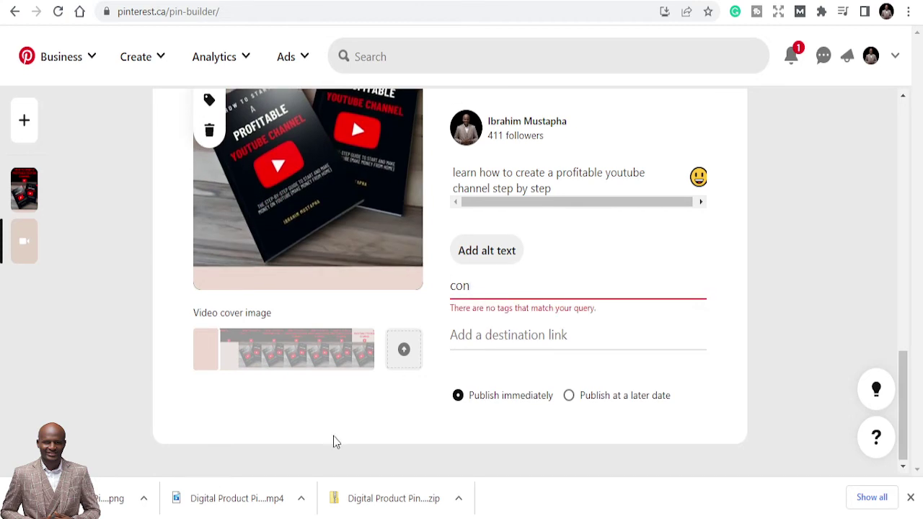
type("tainer Gardening")
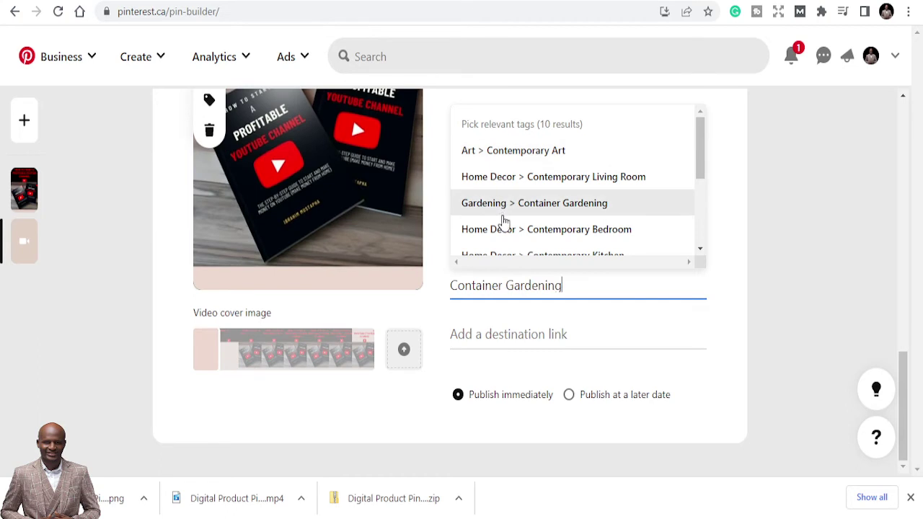
scroll(503, 221, "down", 3)
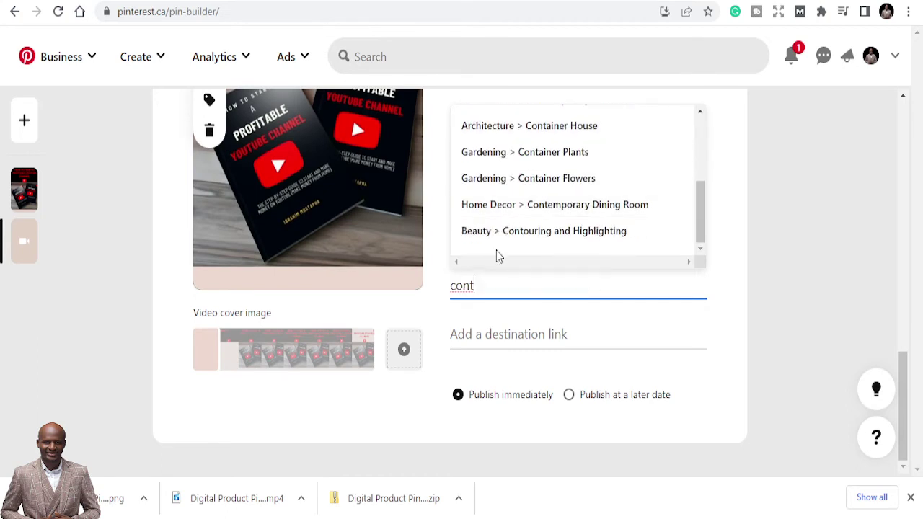
scroll(496, 236, "up", 4)
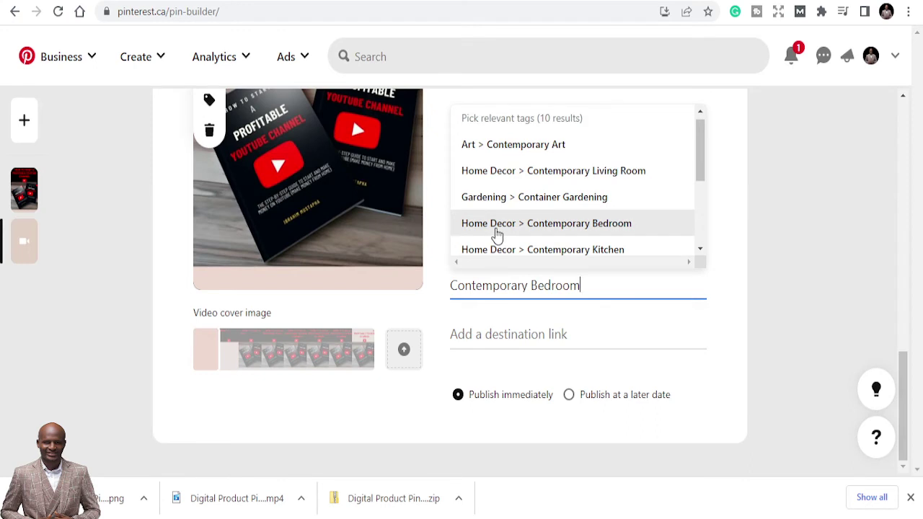
left_click(513, 147)
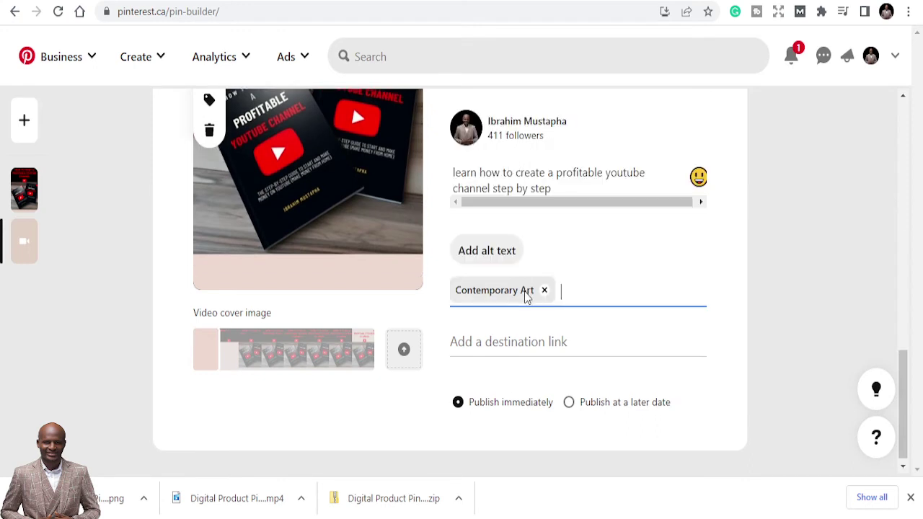
- Search the tags for "youtube" and add the Social Network tag from Entertainment to the second pin
type("yo")
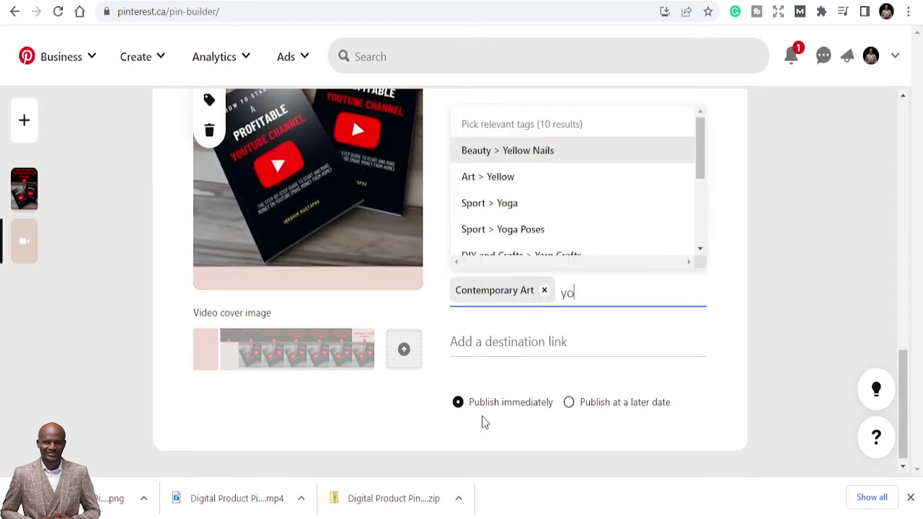
type("utube")
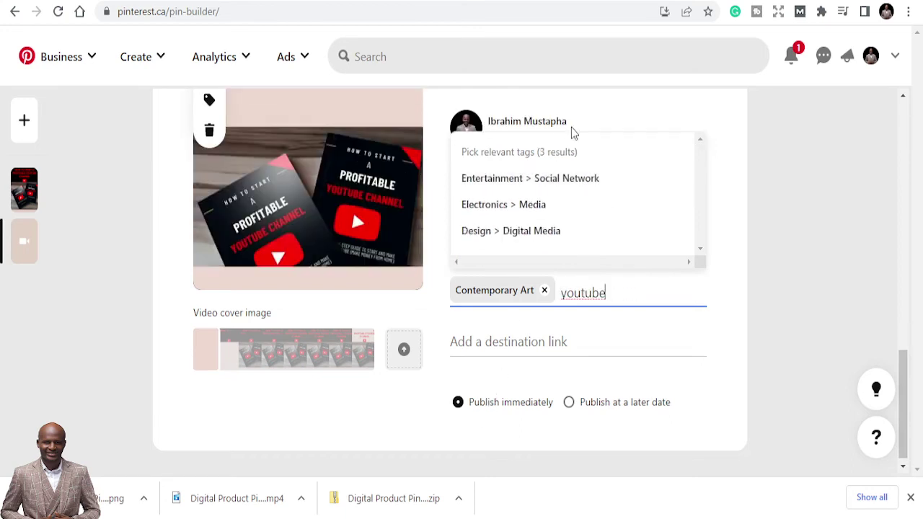
left_click(561, 185)
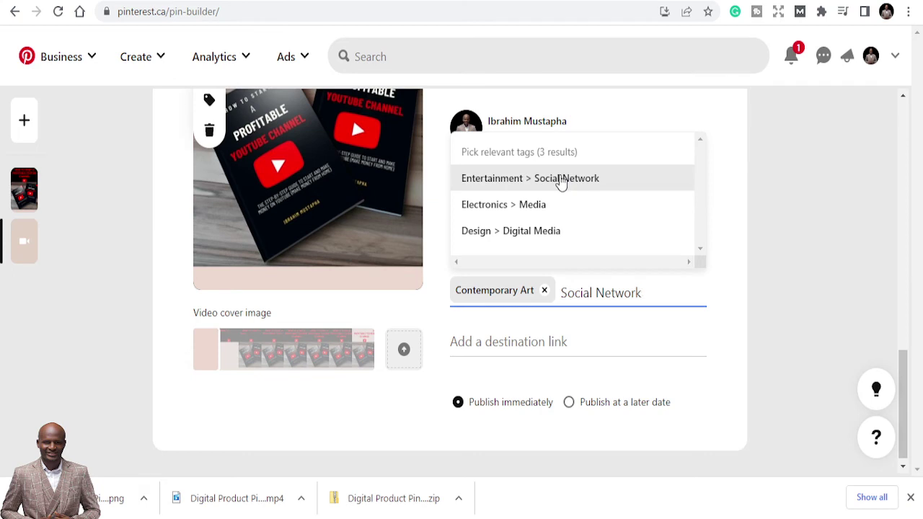
left_click(560, 180)
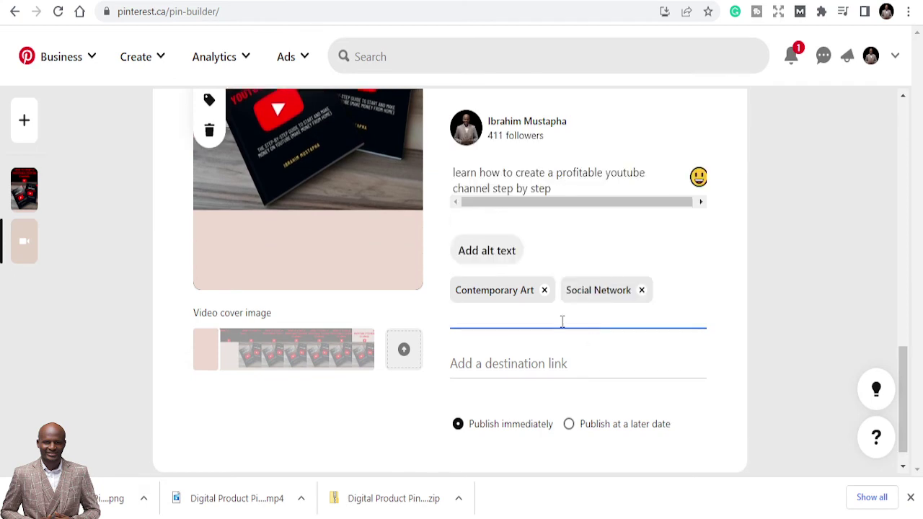
- Add the Media tag from a "youtube" tag search and the Blogging tag from a "blogg" search to the second pin
type("youtube")
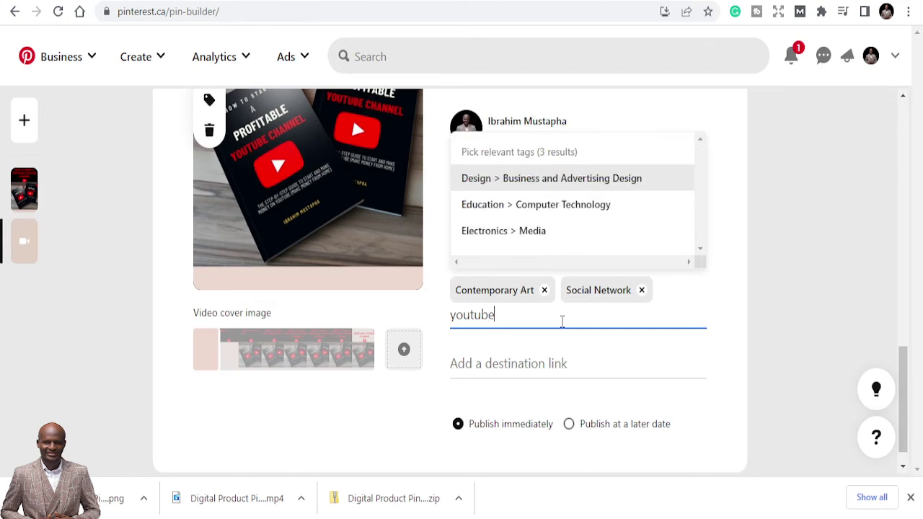
key("ctrl+a")
type("Media")
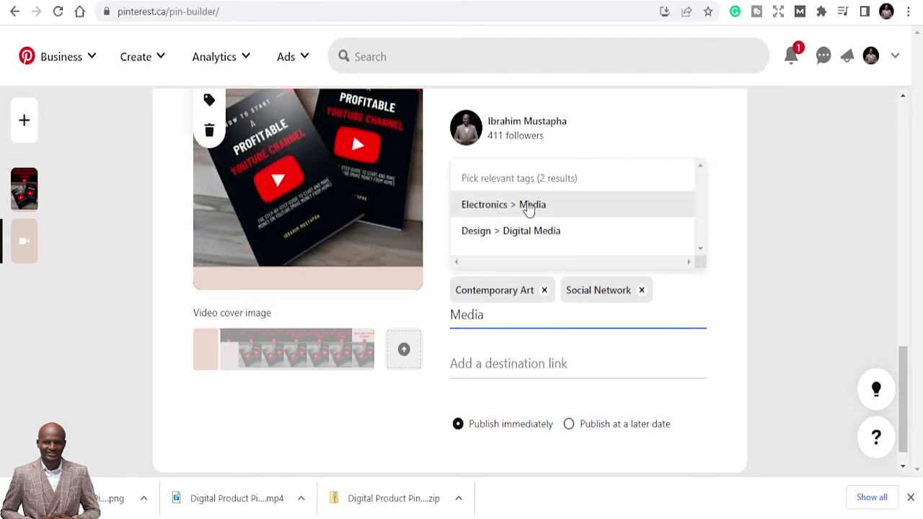
left_click(528, 207)
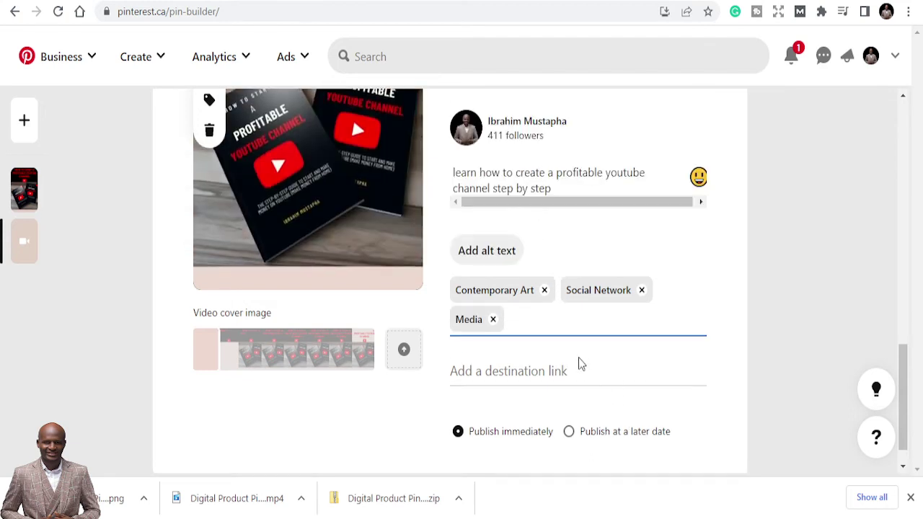
type("blogg")
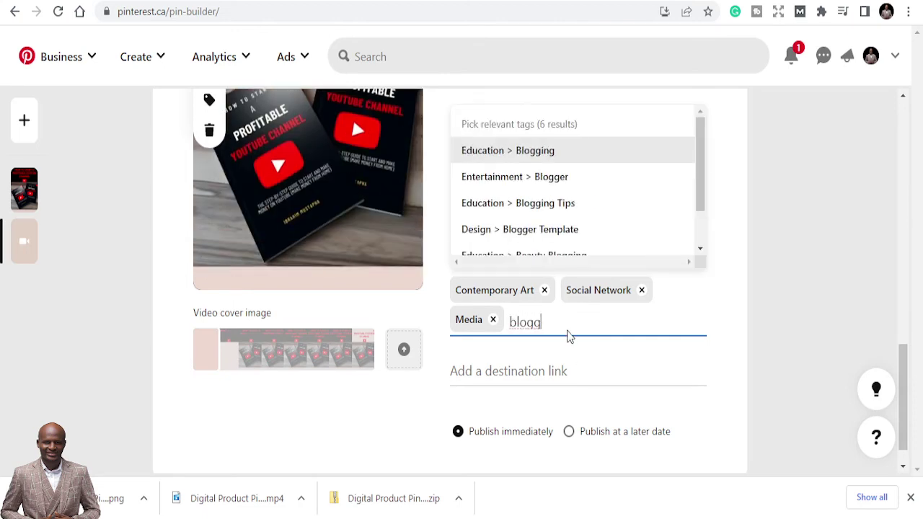
left_click(503, 150)
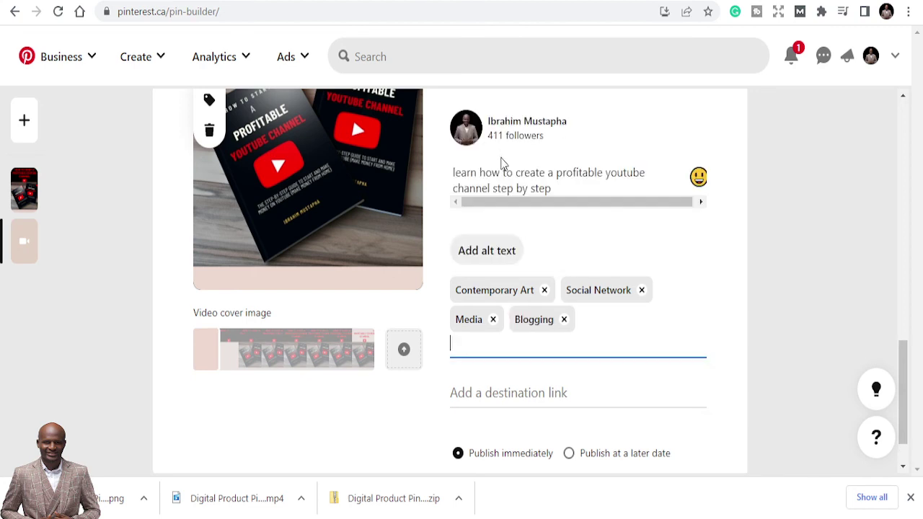
scroll(530, 336, "down", 1)
left_click(529, 334)
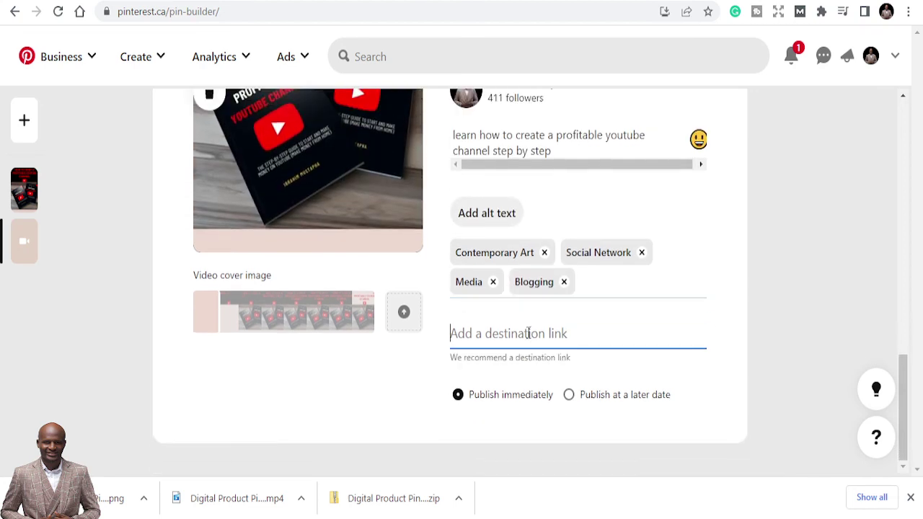
key("ctrl+Tab")
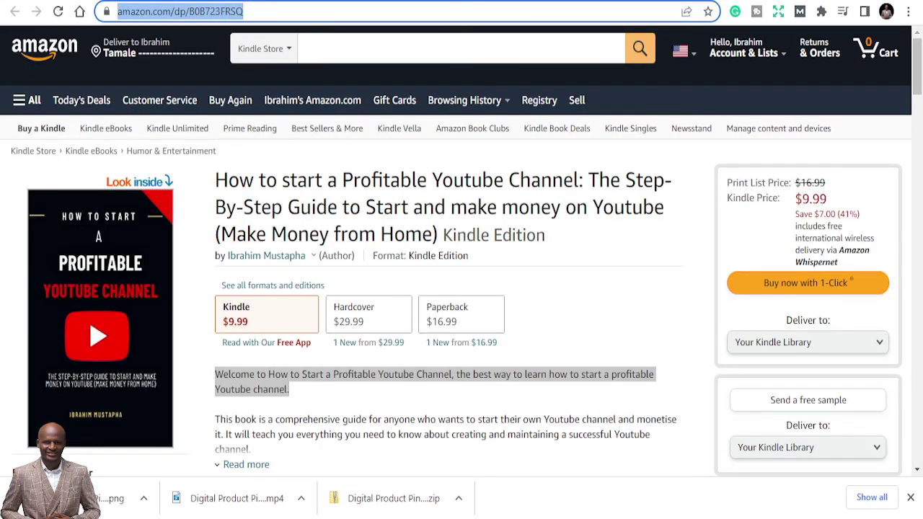
key("ctrl+Tab")
key("ctrl+Tab")
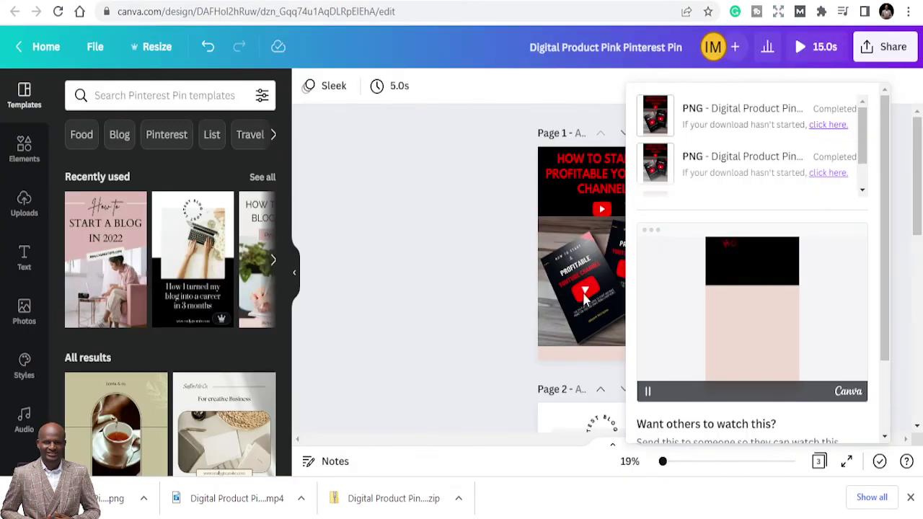
key("ctrl+Tab")
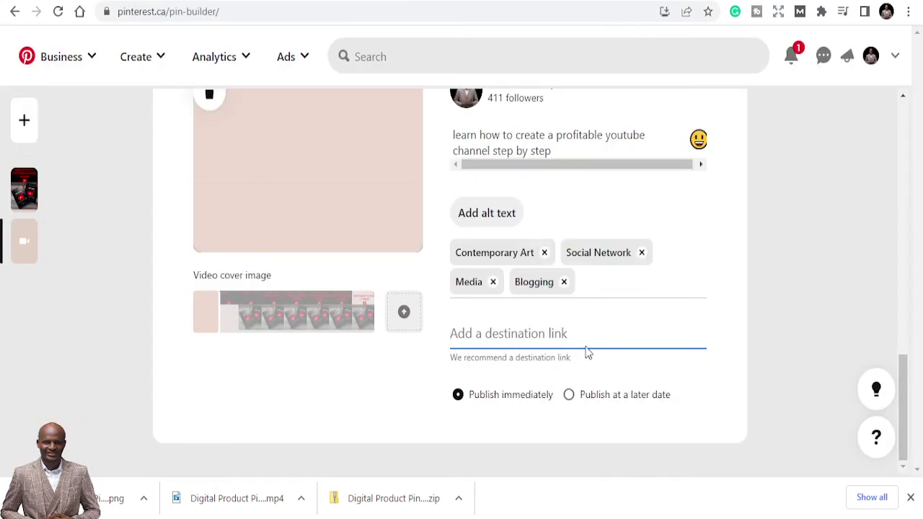
type("https://www.amazon.com/dp/B0B723FRSQ")
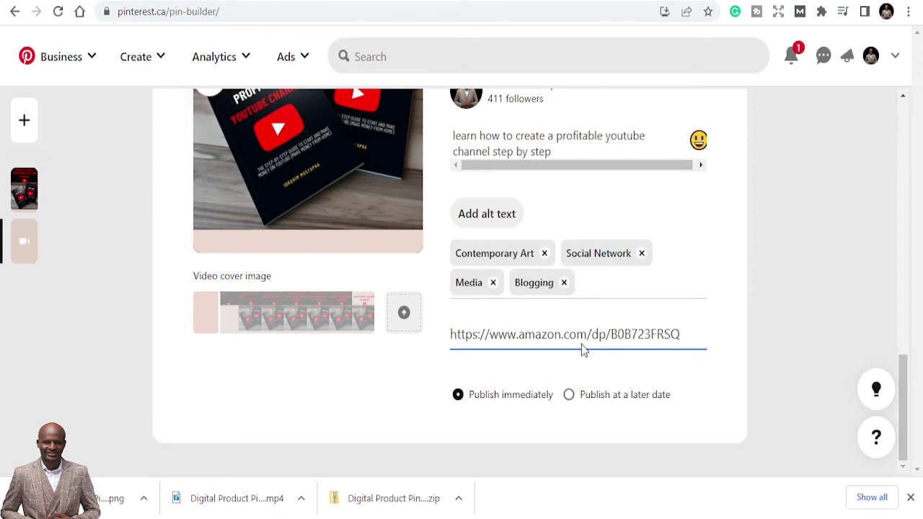
- Search the boards for "you" and assign the second pin to the board whose name begins with "Youtube Tips"
scroll(586, 343, "up", 2)
scroll(594, 302, "up", 5)
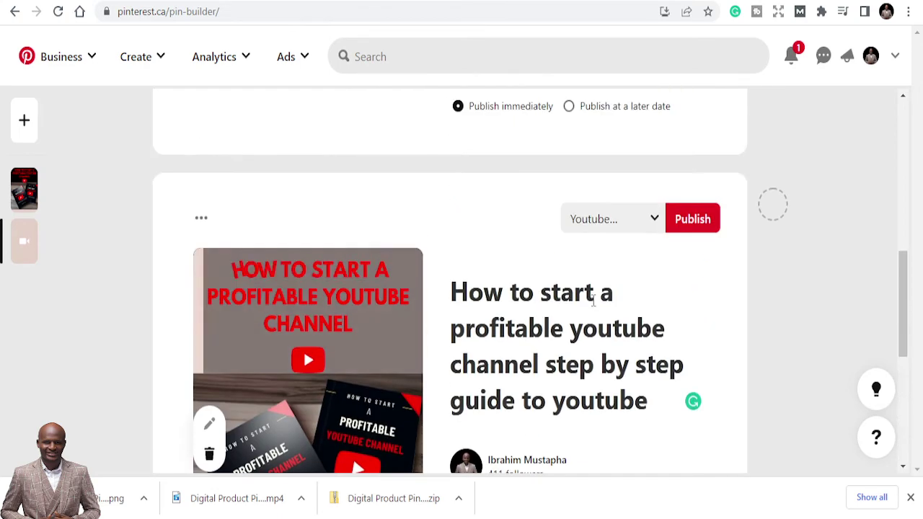
scroll(581, 216, "up", 3)
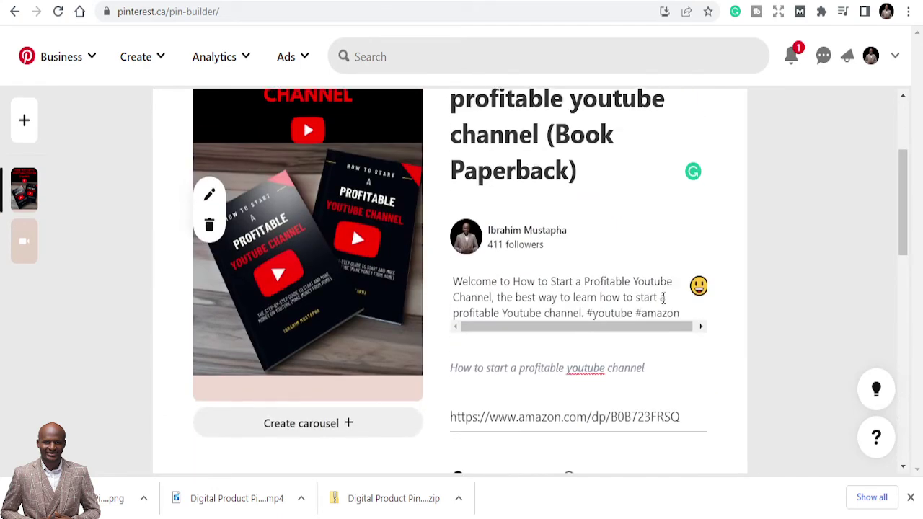
scroll(634, 325, "down", 3)
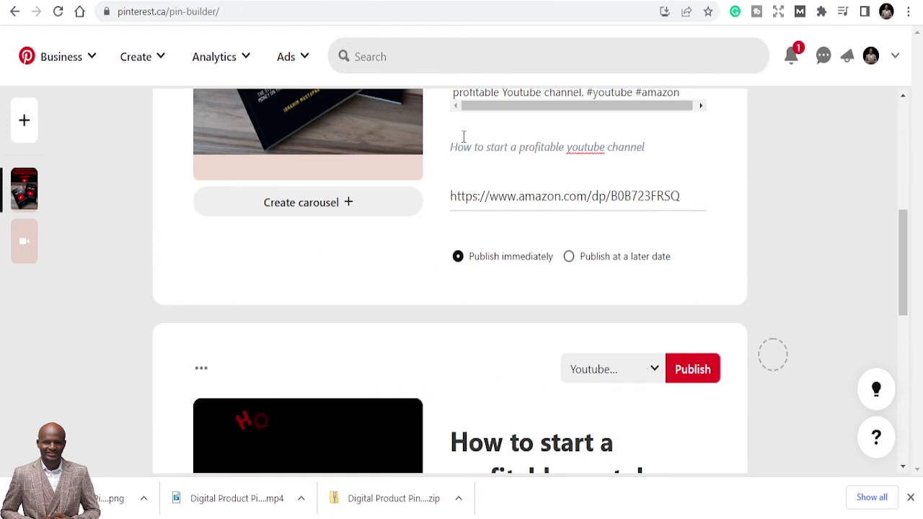
scroll(531, 282, "down", 2)
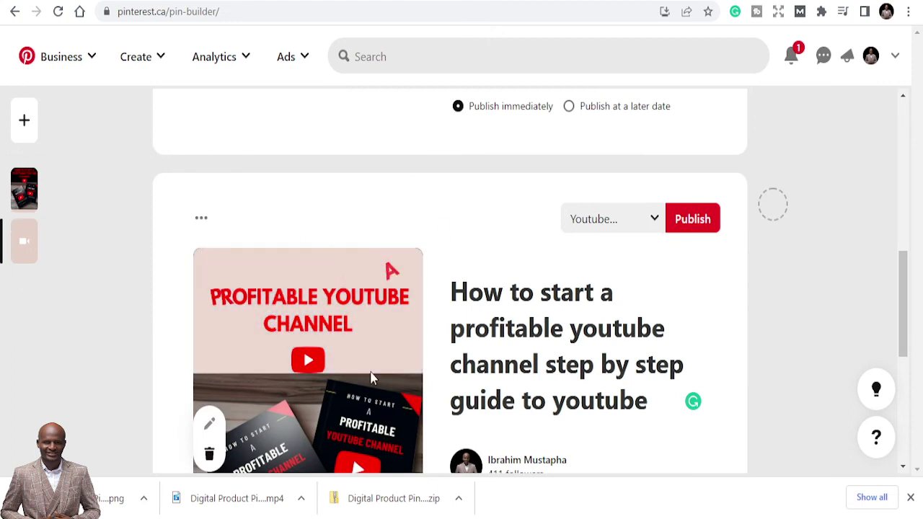
left_click(656, 218)
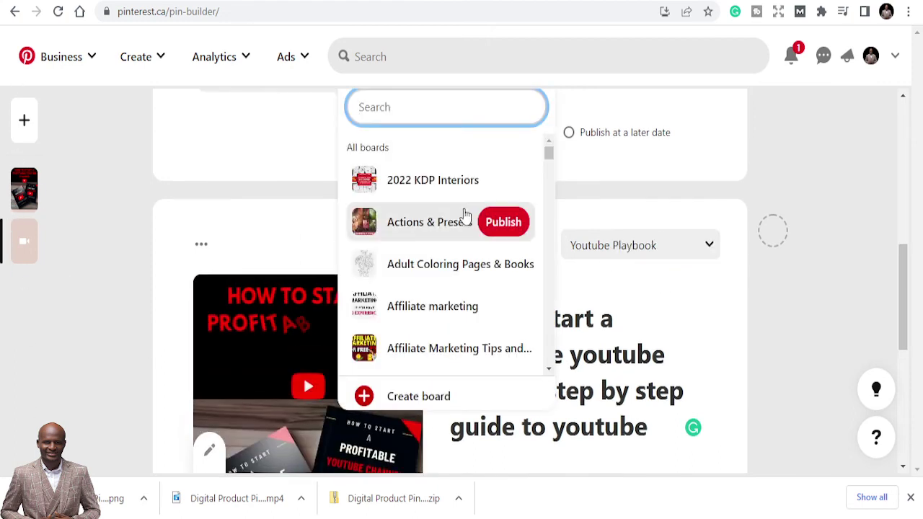
type("you")
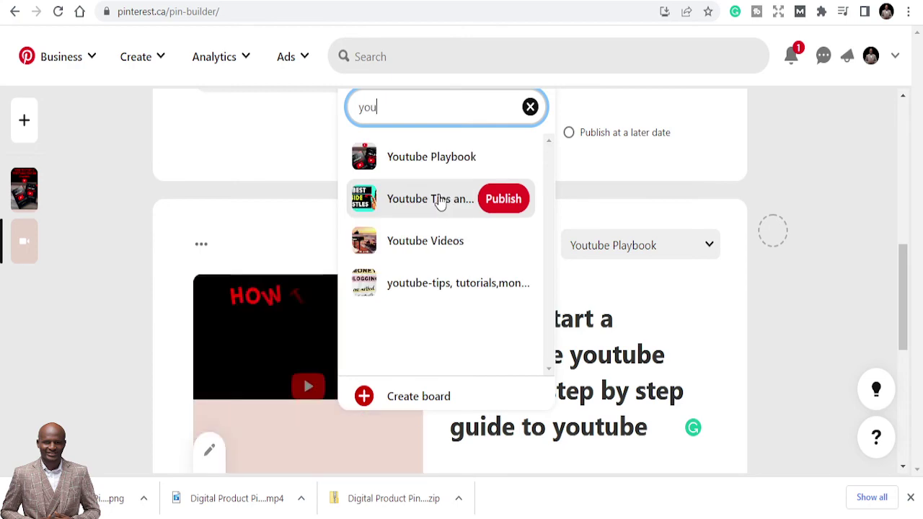
left_click(438, 202)
- Publish the first pin, "How to start a profitable youtube channel (Book Paperback)", immediately
scroll(664, 270, "up", 6)
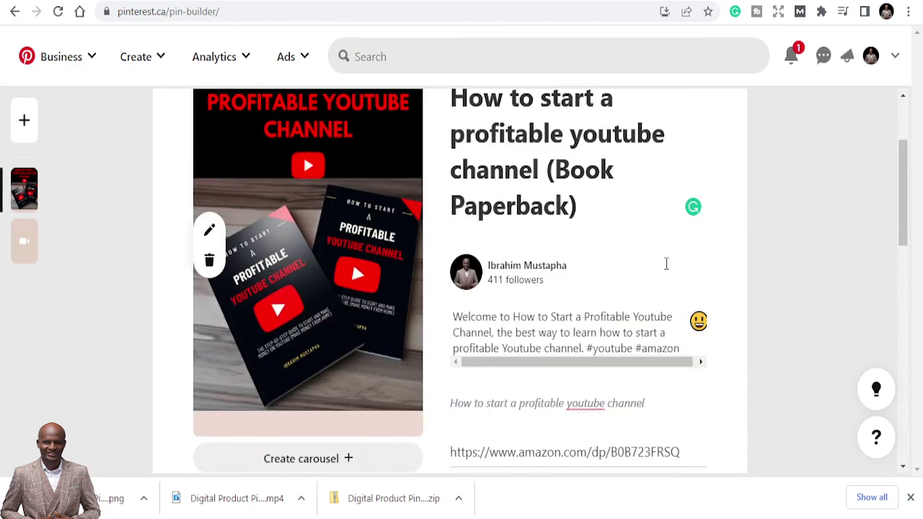
scroll(617, 258, "up", 1)
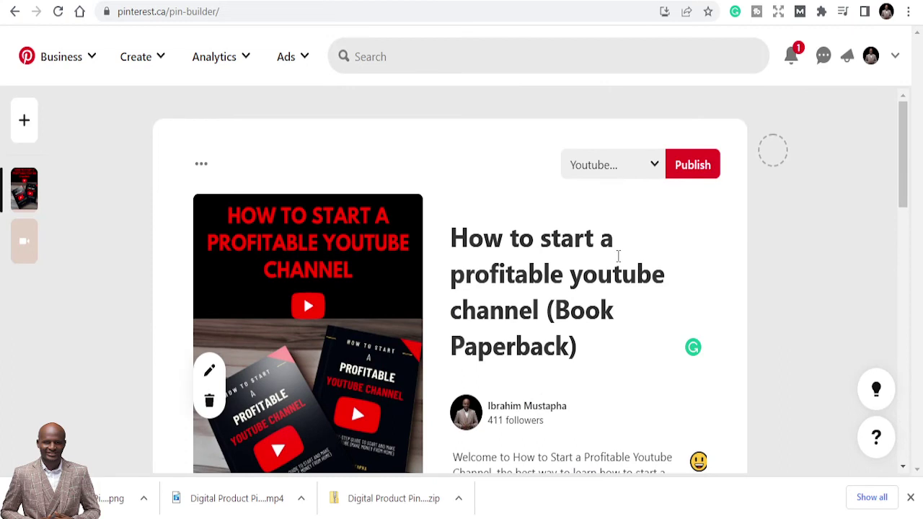
left_click(691, 165)
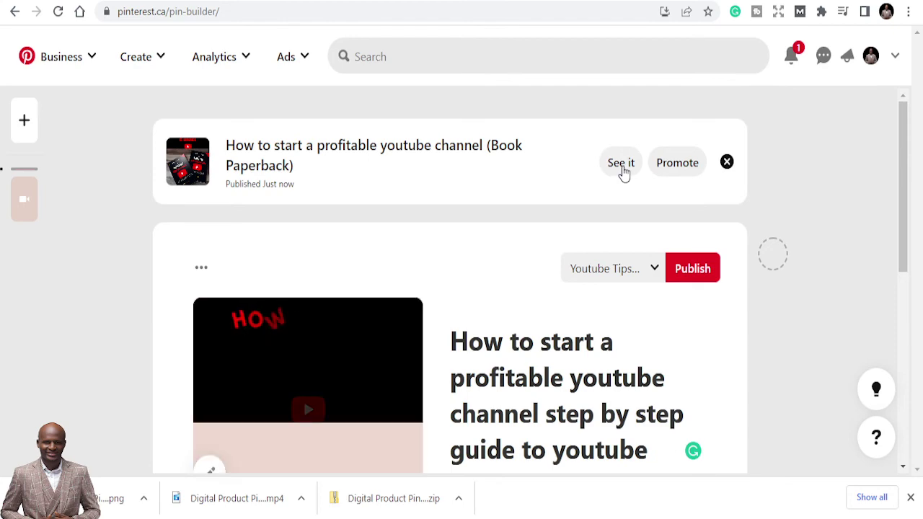
- Check the video pin's description, tags and link, and publish it to its chosen Youtube Tips board
scroll(795, 313, "down", 5)
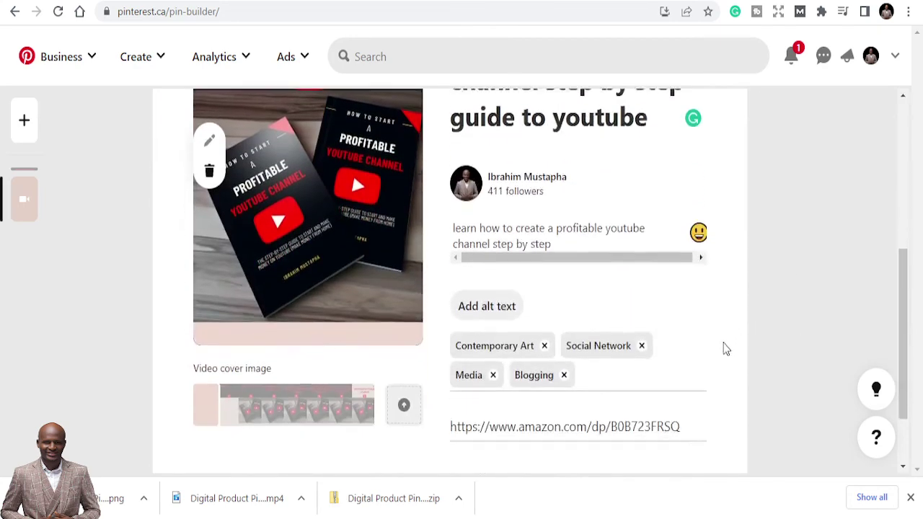
scroll(726, 349, "down", 2)
scroll(681, 372, "up", 6)
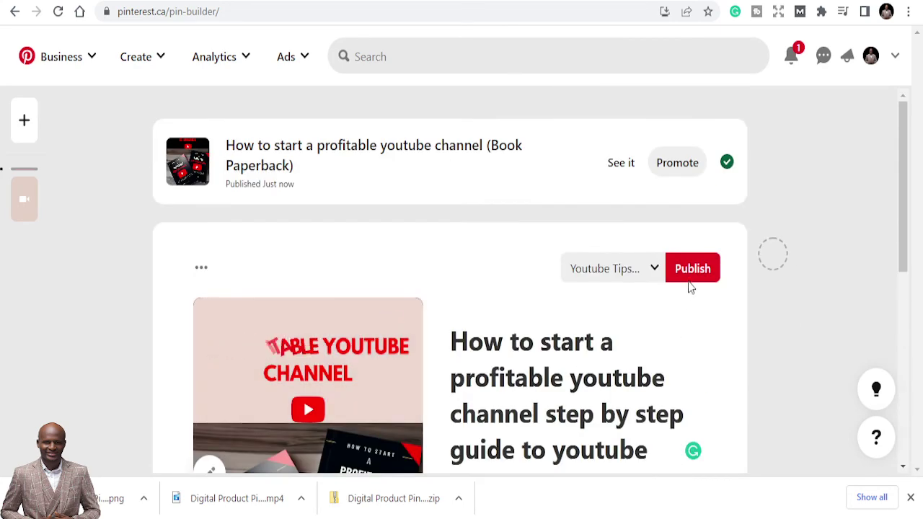
left_click(693, 270)
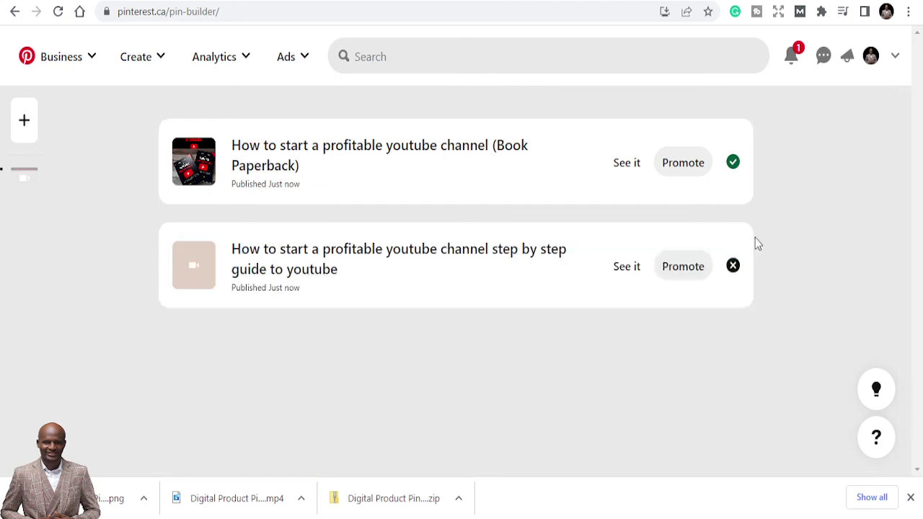
- Open the published Book Paperback pin and examine its image, Amazon link, description and board
left_click(619, 170)
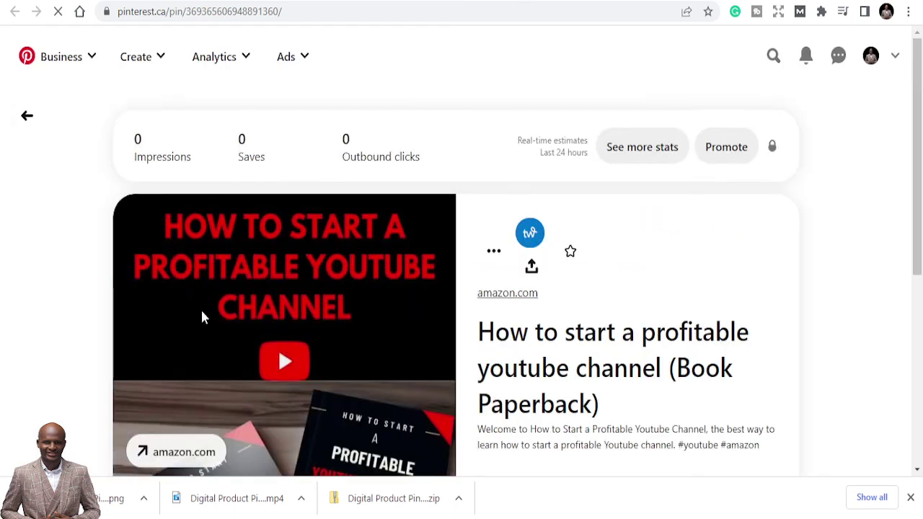
scroll(522, 315, "down", 5)
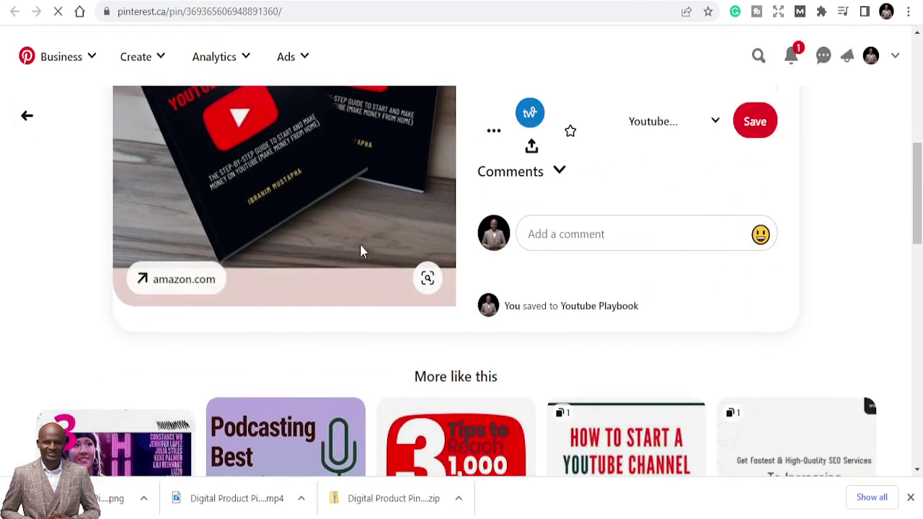
- Save the published Book Paperback pin to the amazon board as well, and return to the list of published pins
scroll(361, 223, "down", 2)
scroll(360, 223, "up", 5)
scroll(363, 224, "up", 4)
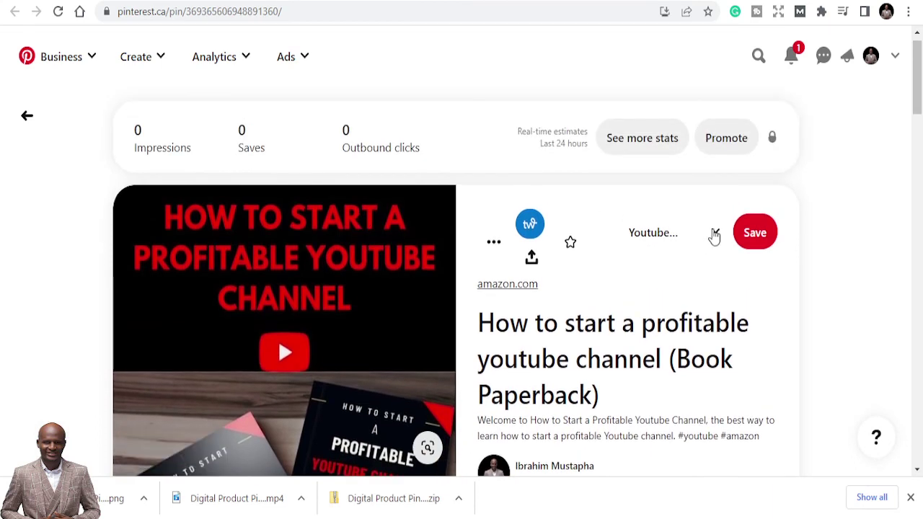
left_click(714, 234)
scroll(447, 343, "down", 1)
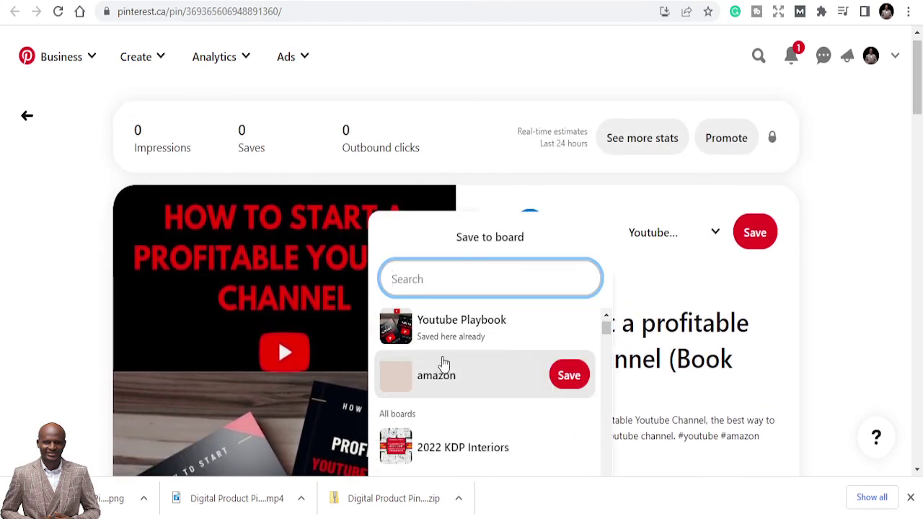
scroll(442, 372, "down", 2)
scroll(440, 376, "up", 3)
scroll(442, 389, "down", 1)
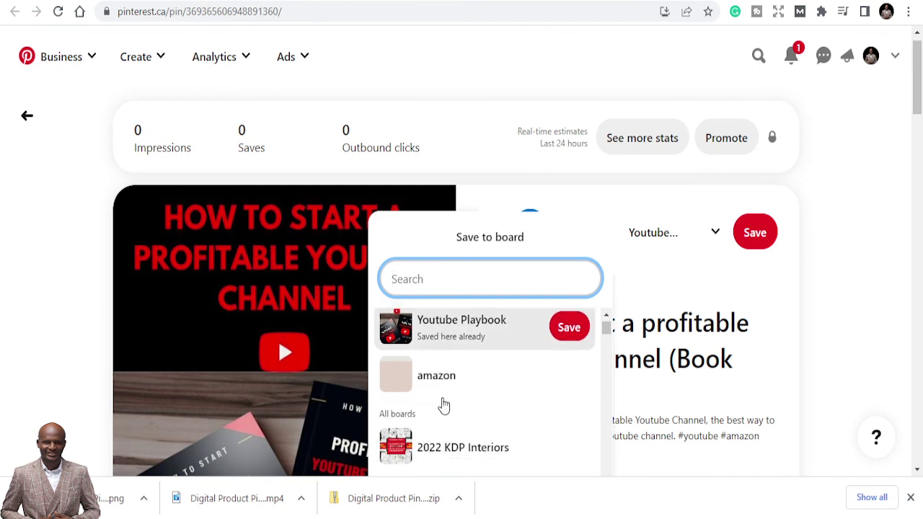
left_click(439, 383)
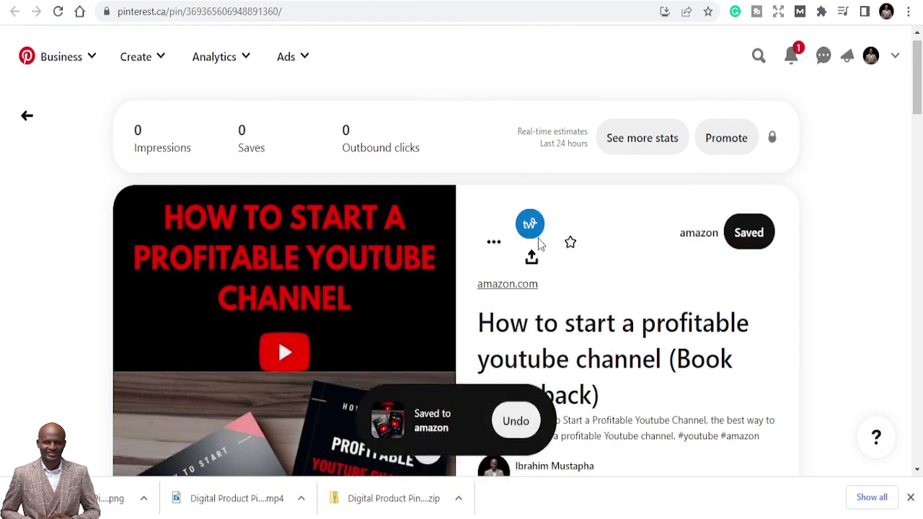
key("ctrl+w")
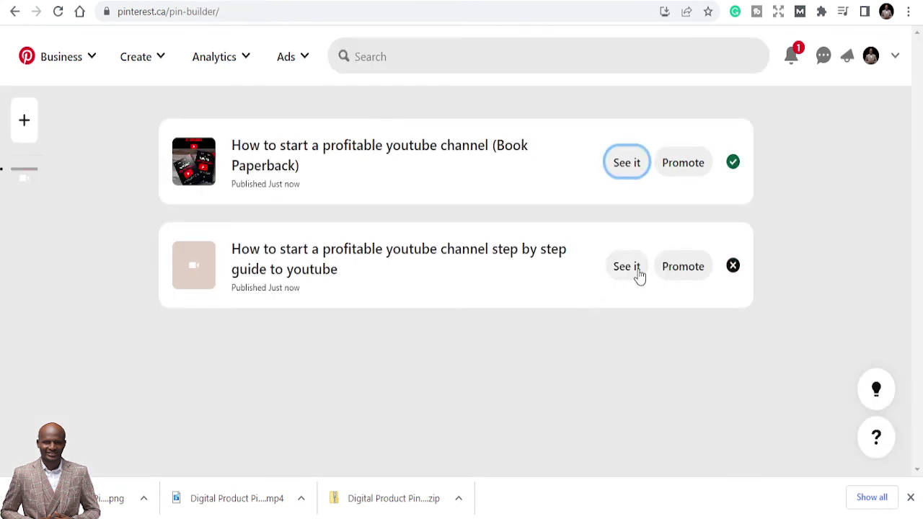
- Open the published step by step guide video pin and save it to the Actions & Presets board
left_click(639, 274)
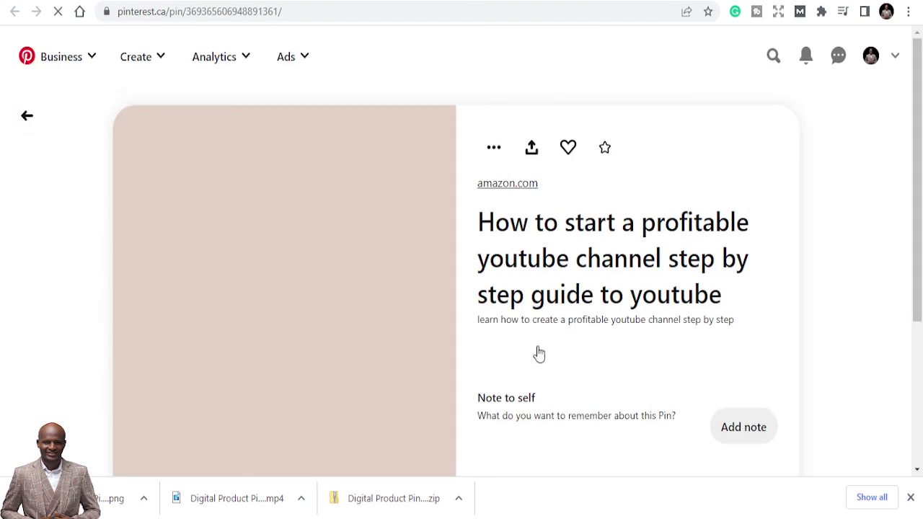
scroll(663, 305, "down", 2)
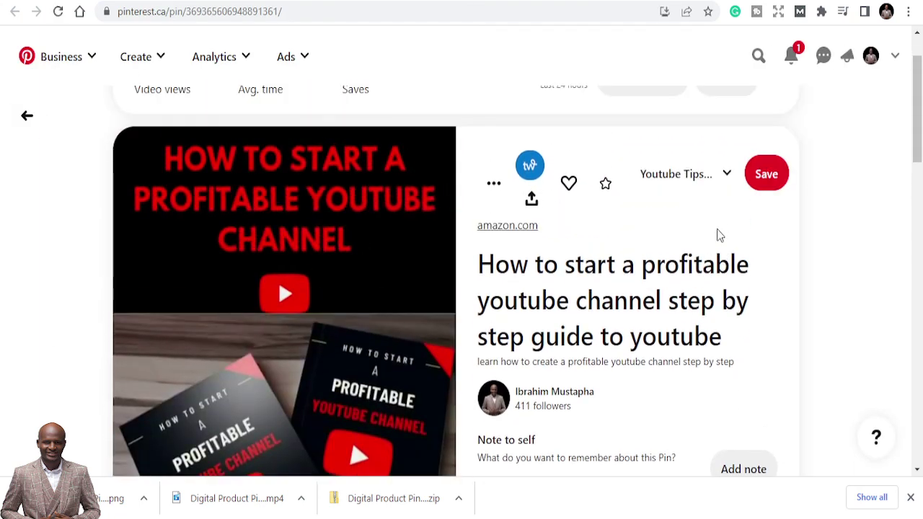
left_click(718, 172)
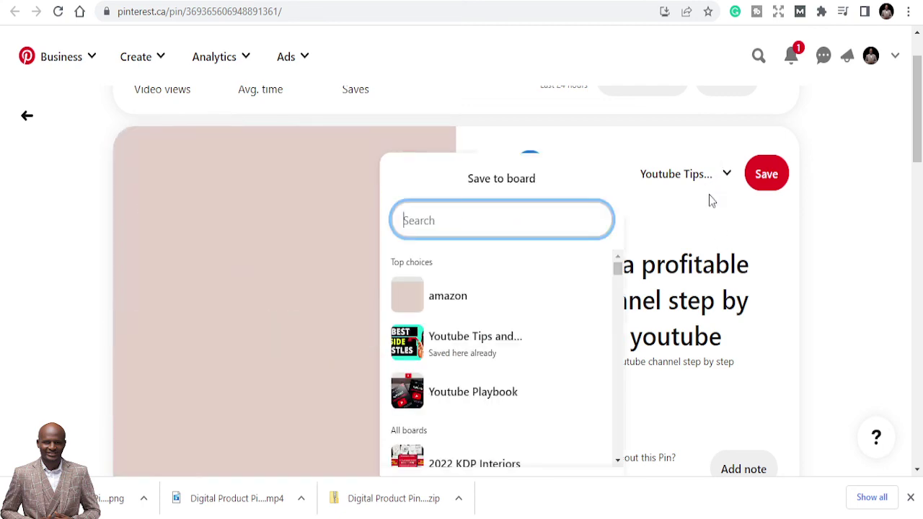
scroll(519, 383, "down", 2)
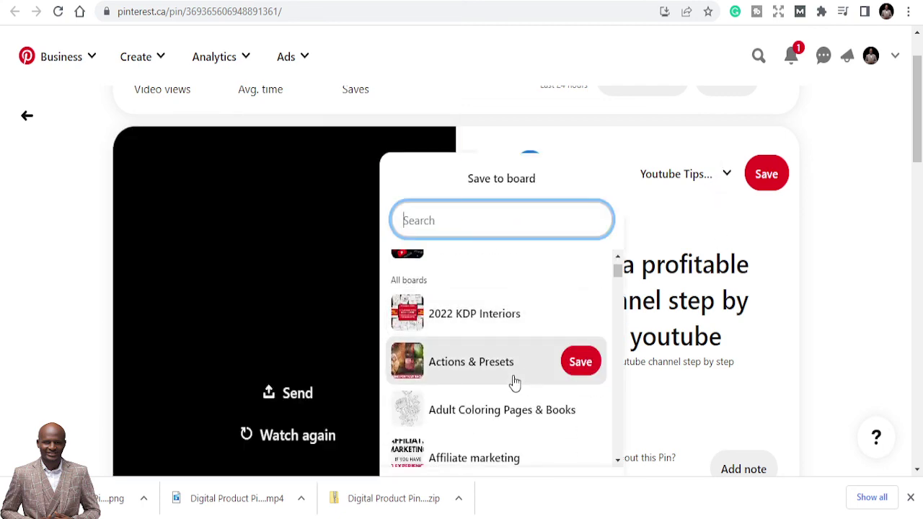
left_click(504, 367)
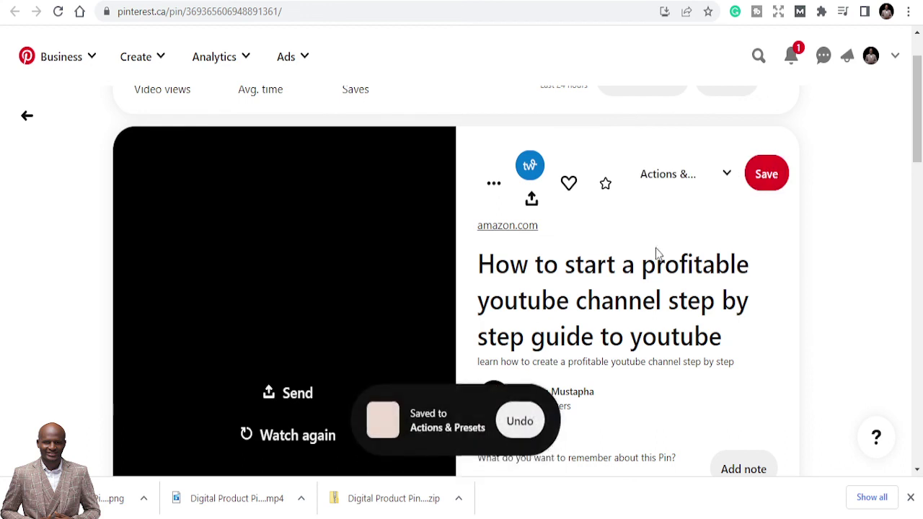
left_click(610, 189)
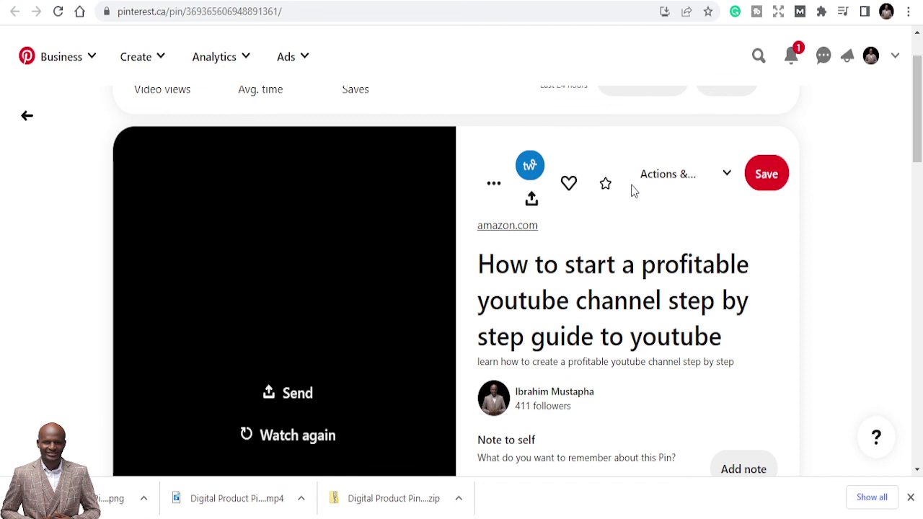
mouse_move(569, 184)
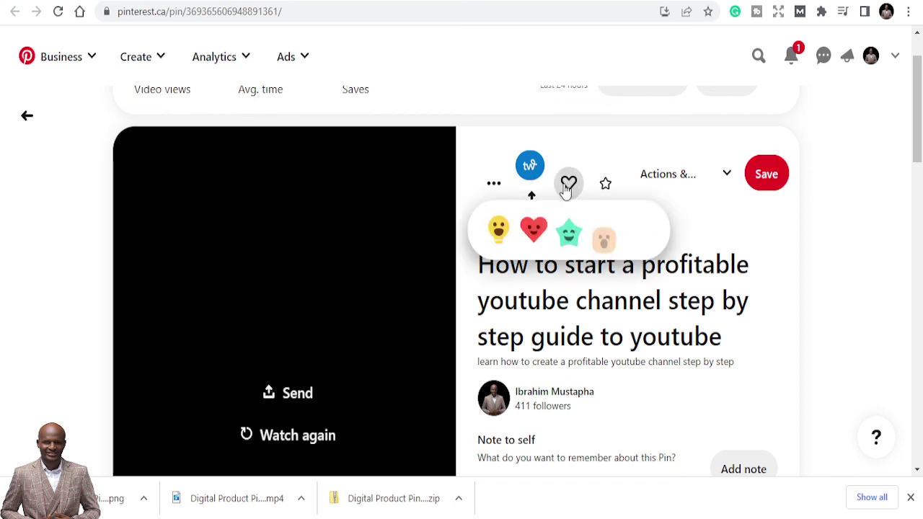